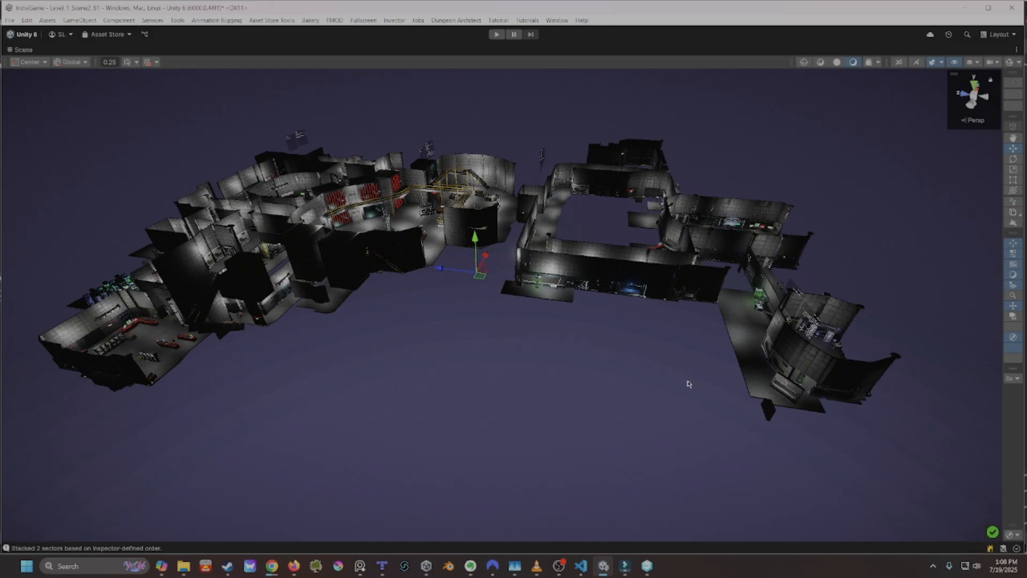
Examine the whole two-floor level layout from above, below and the sides
{"action": "left_click_drag", "start_coordinate": [689, 383], "coordinate": [406, 345], "text": "alt"}
{"action": "left_click_drag", "start_coordinate": [539, 383], "coordinate": [505, 359], "text": "alt"}
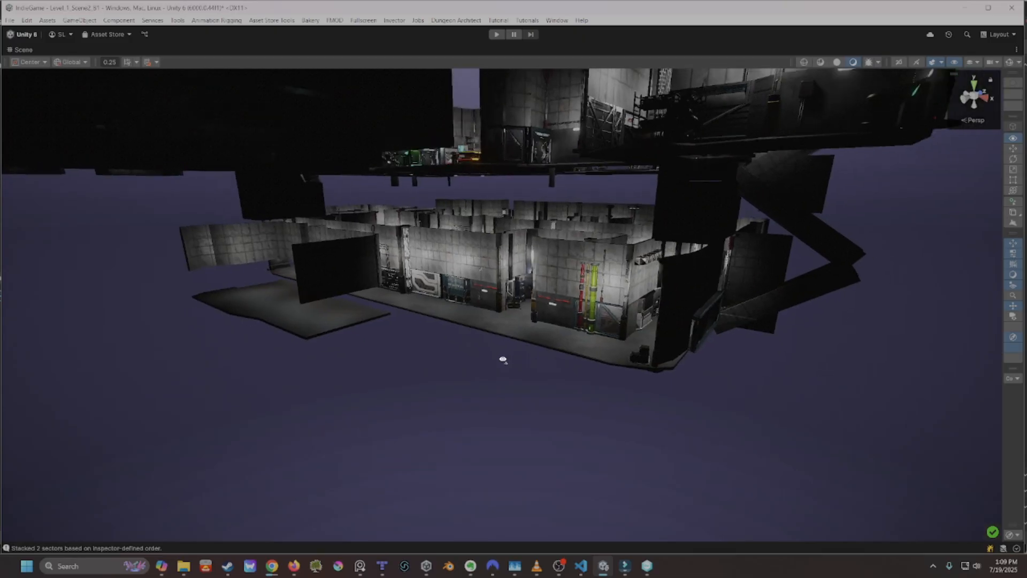
{"action": "left_click_drag", "start_coordinate": [483, 364], "coordinate": [367, 401], "text": "alt"}
{"action": "right_click_drag", "start_coordinate": [618, 309], "coordinate": [528, 295]}
{"action": "left_click_drag", "start_coordinate": [554, 261], "coordinate": [701, 310], "text": "alt"}
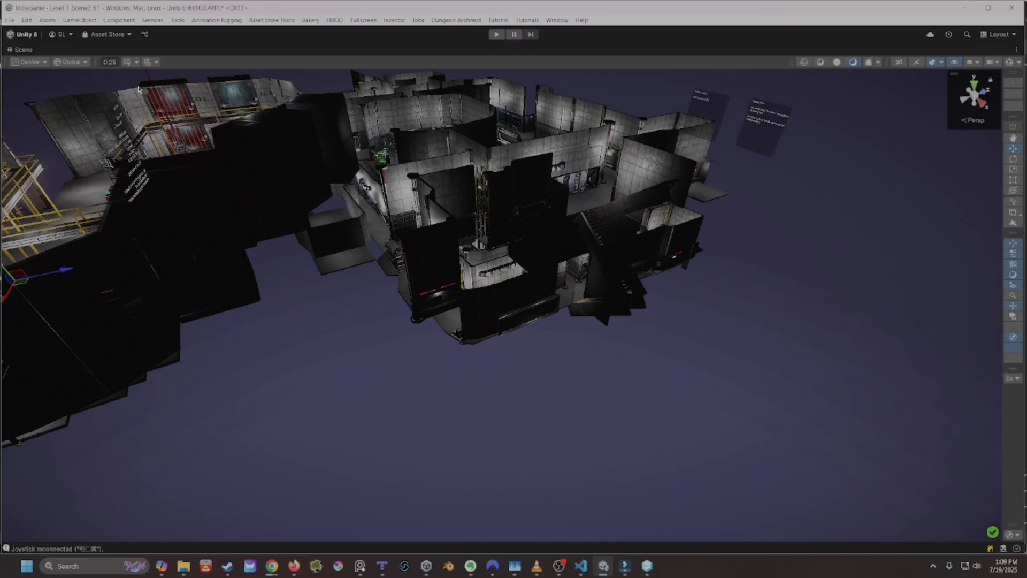
Restore the scene view from its maximized size and deactivate the Sectors object of Level_1_Scene1_F1 to expose the lower floor
{"action": "double_click", "coordinate": [34, 50]}
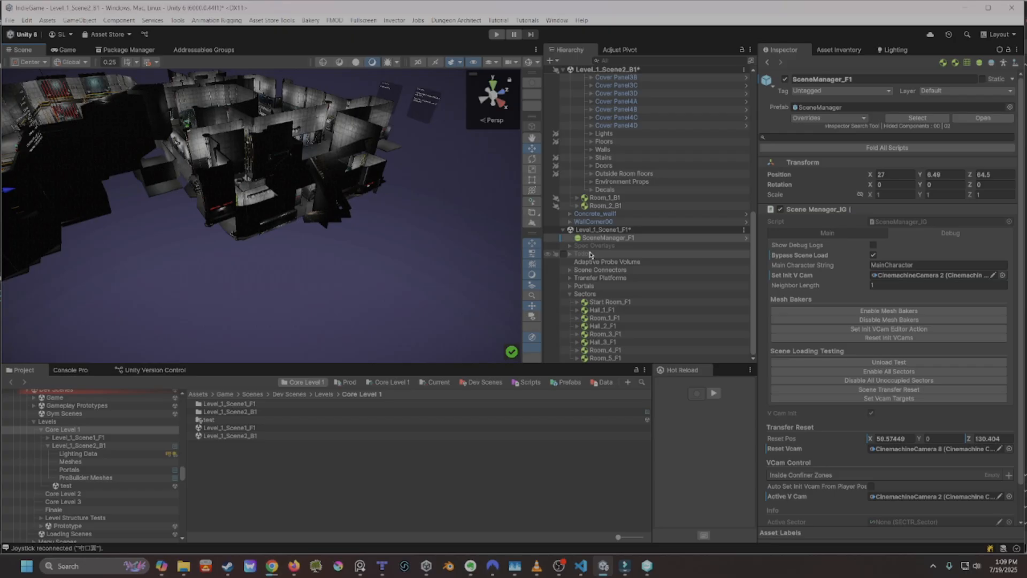
{"action": "left_click", "coordinate": [565, 295]}
{"action": "left_click_drag", "start_coordinate": [388, 268], "coordinate": [366, 258], "text": "alt"}
{"action": "right_click_drag", "start_coordinate": [366, 257], "coordinate": [377, 300]}
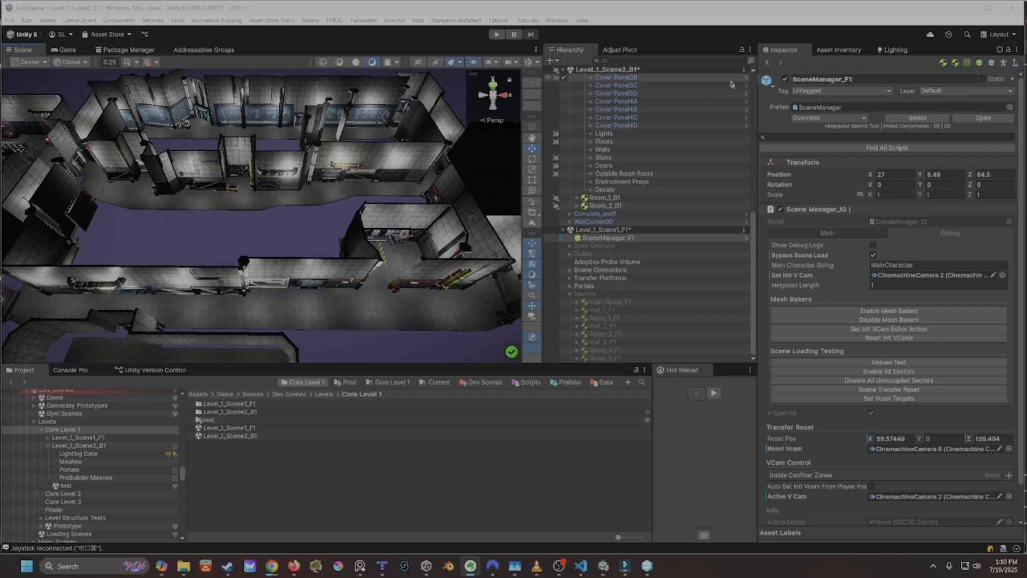
Open the Sector Stage 1 Setup CheckList in a widened window and read through its task list
{"action": "left_click", "coordinate": [694, 34]}
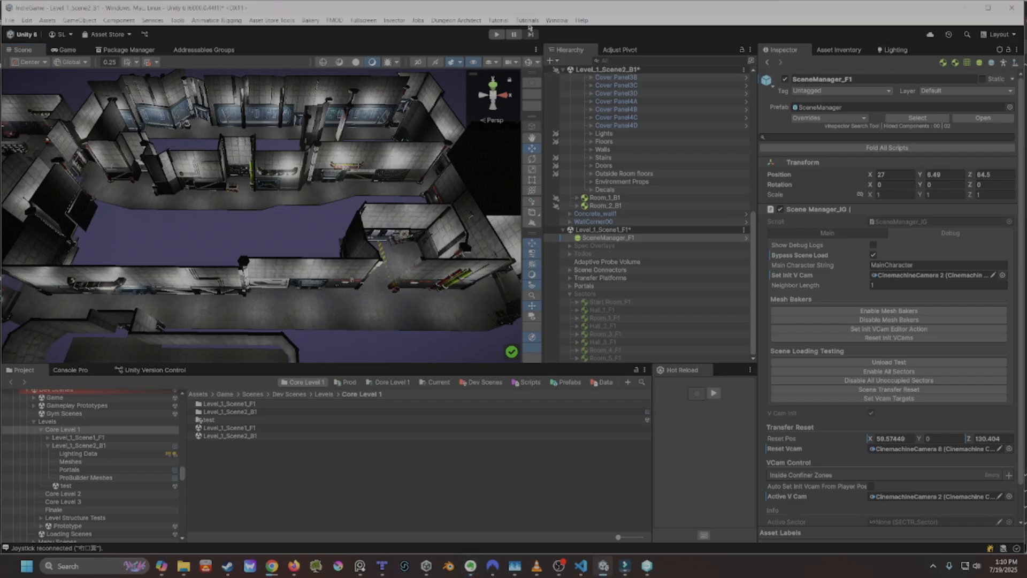
{"action": "left_click", "coordinate": [177, 20]}
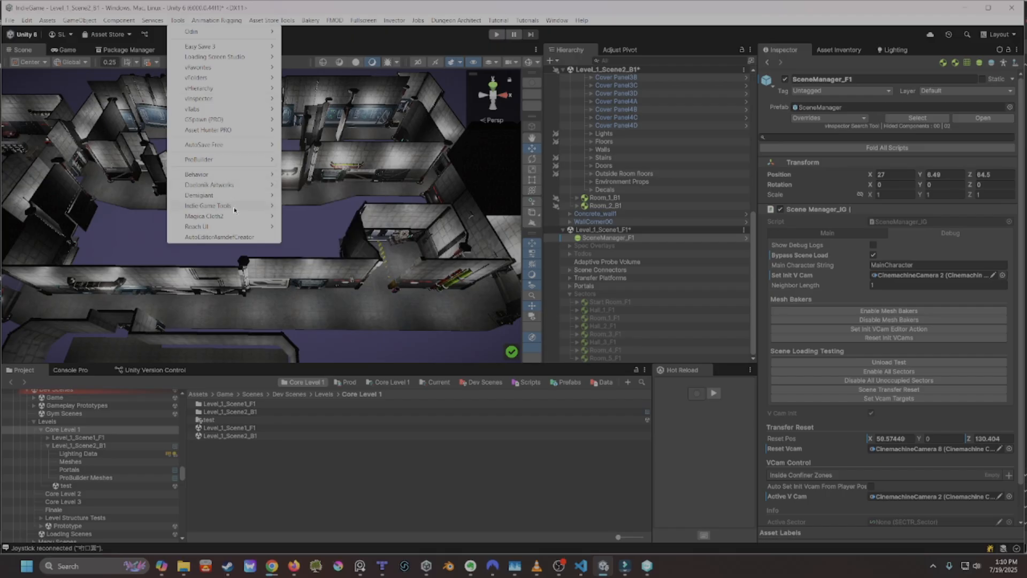
{"action": "mouse_move", "coordinate": [233, 207]}
{"action": "mouse_move", "coordinate": [322, 219]}
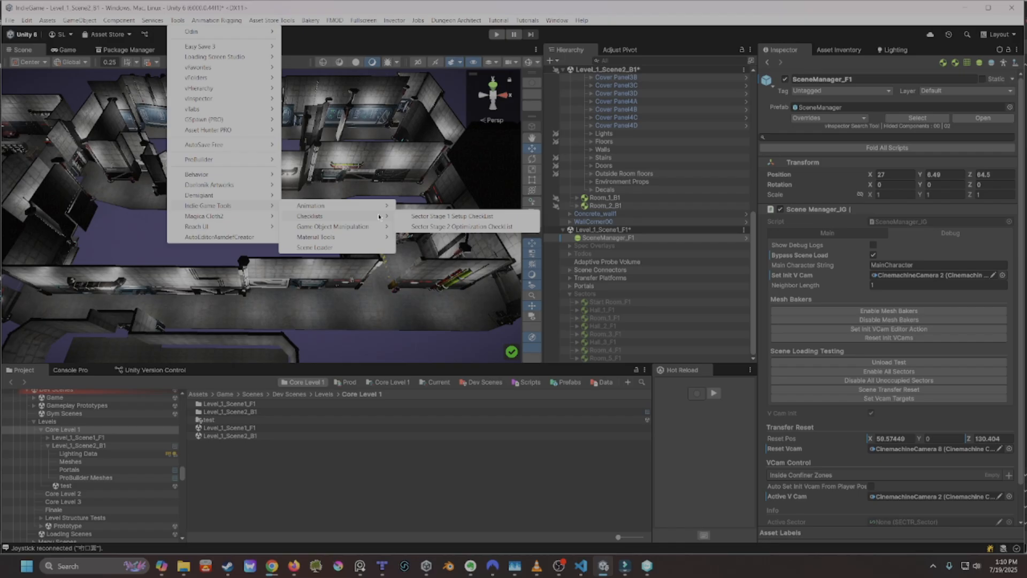
{"action": "left_click", "coordinate": [435, 216]}
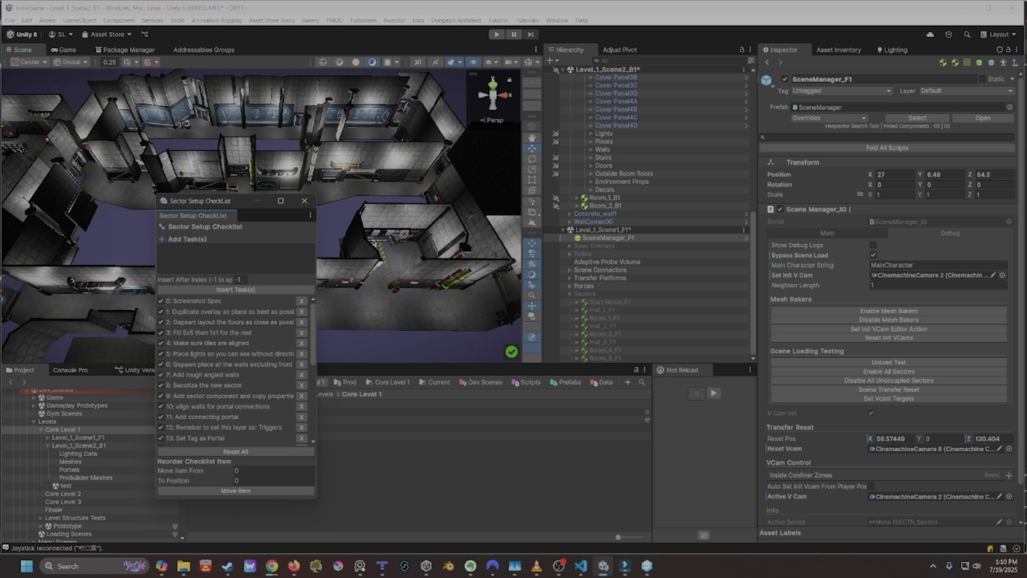
{"action": "left_click_drag", "start_coordinate": [316, 273], "coordinate": [497, 274]}
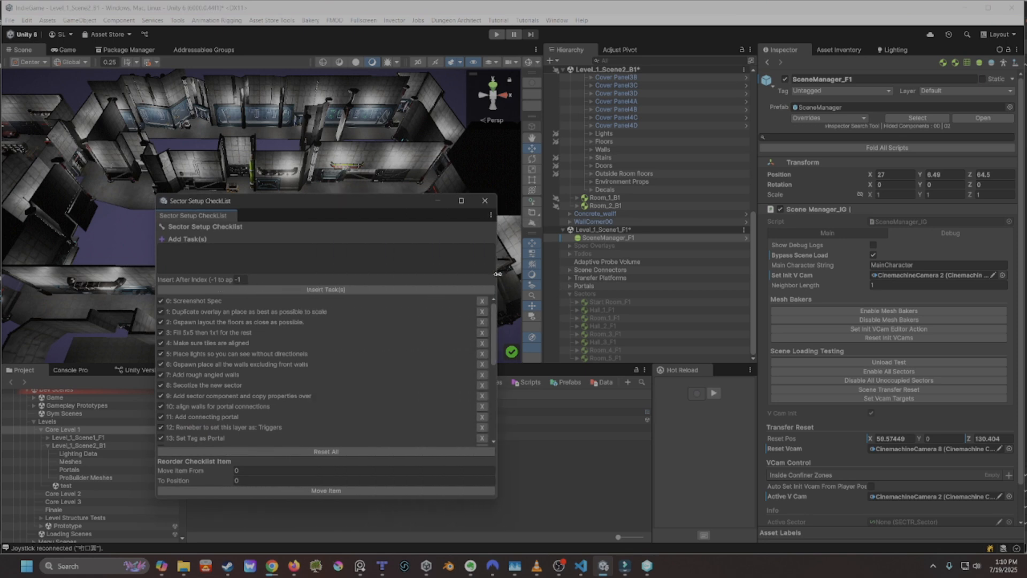
{"action": "scroll", "coordinate": [323, 325], "scroll_direction": "down", "scroll_amount": 6}
{"action": "scroll", "coordinate": [322, 325], "scroll_direction": "up", "scroll_amount": 6}
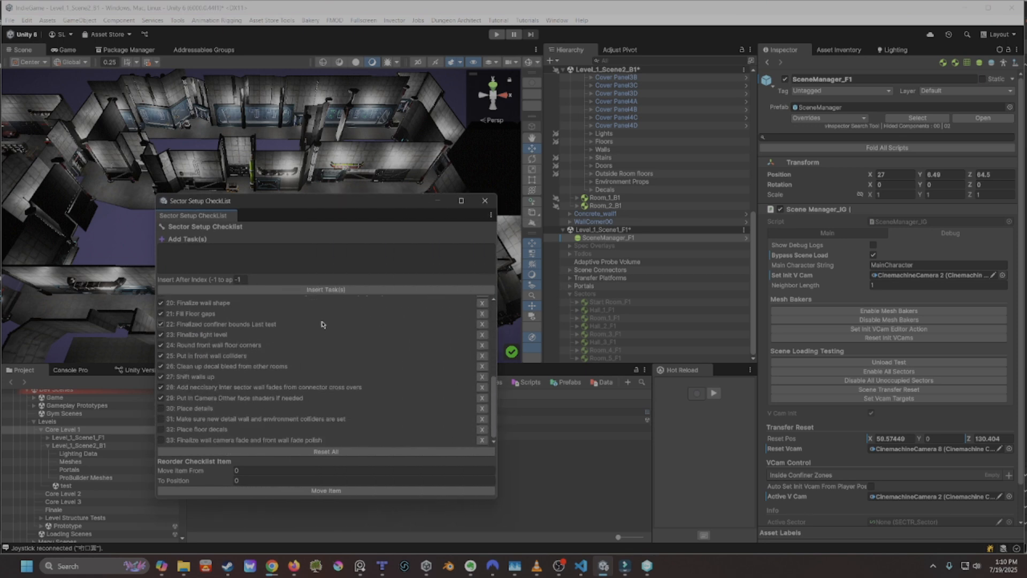
{"action": "scroll", "coordinate": [339, 364], "scroll_direction": "down", "scroll_amount": 7}
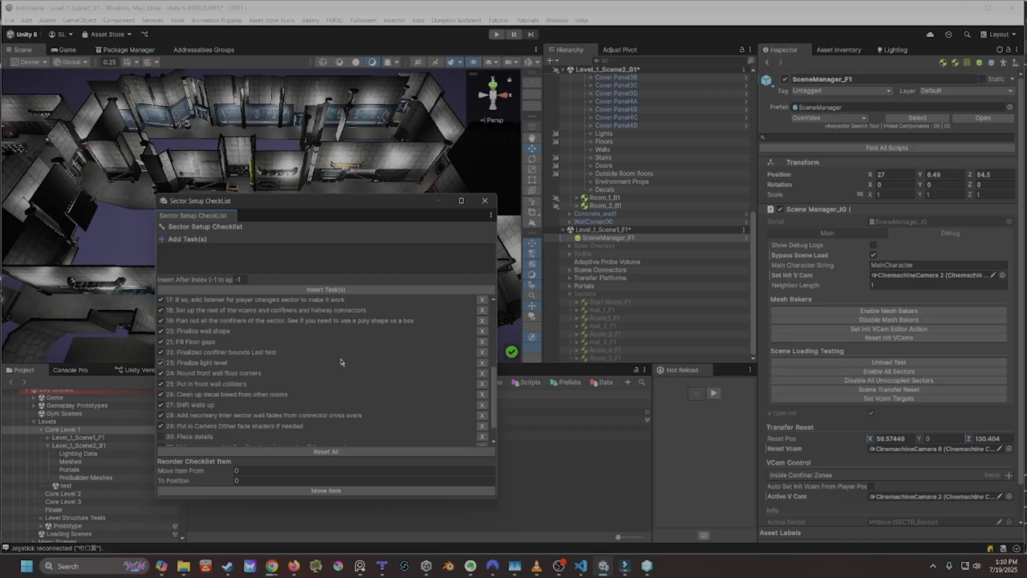
{"action": "scroll", "coordinate": [288, 345], "scroll_direction": "up", "scroll_amount": 7}
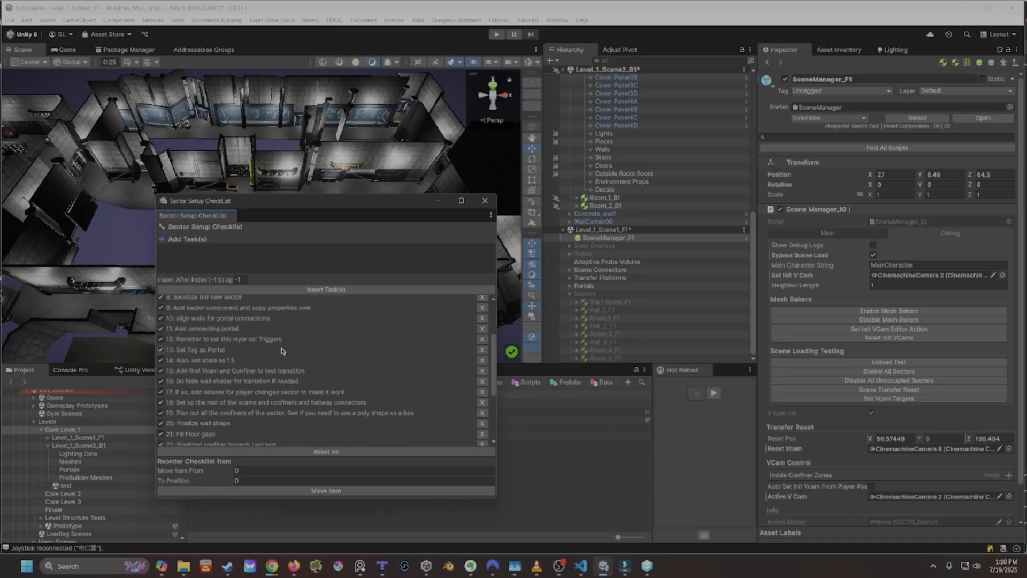
View the Sector Stage 2 Optimization CheckList tasks and close that window
{"action": "left_click", "coordinate": [176, 20]}
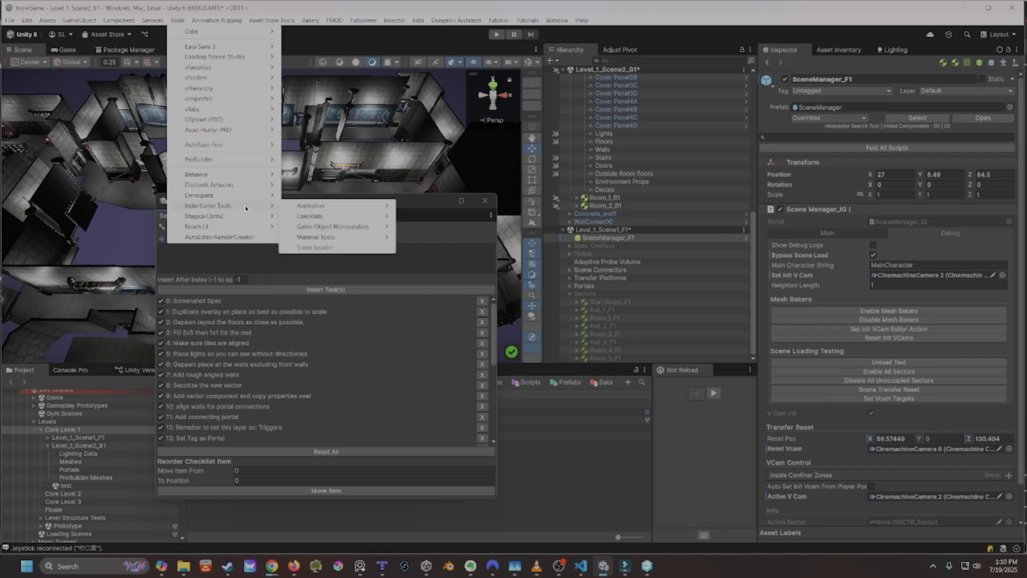
{"action": "left_click", "coordinate": [439, 226]}
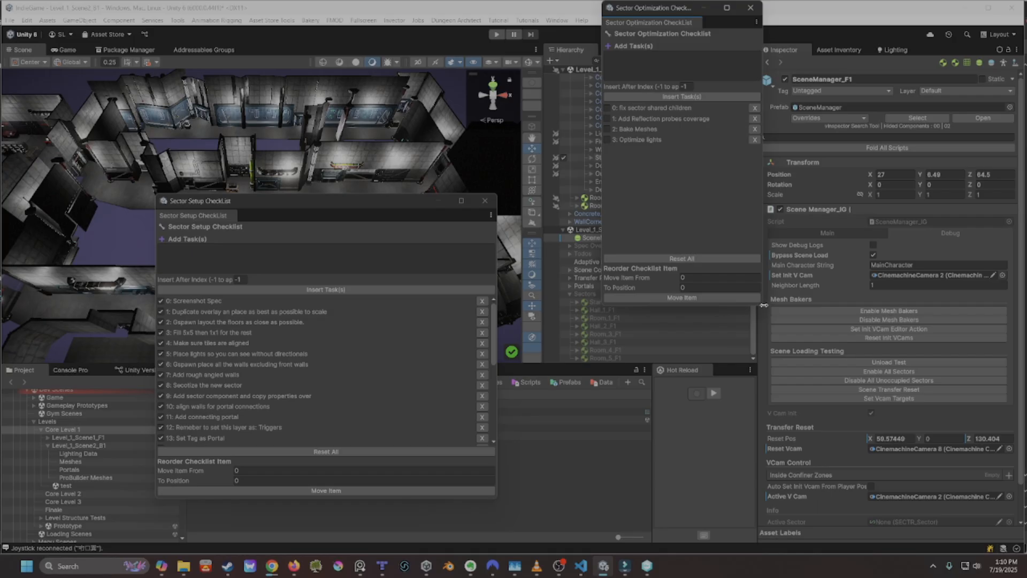
{"action": "left_click", "coordinate": [750, 8]}
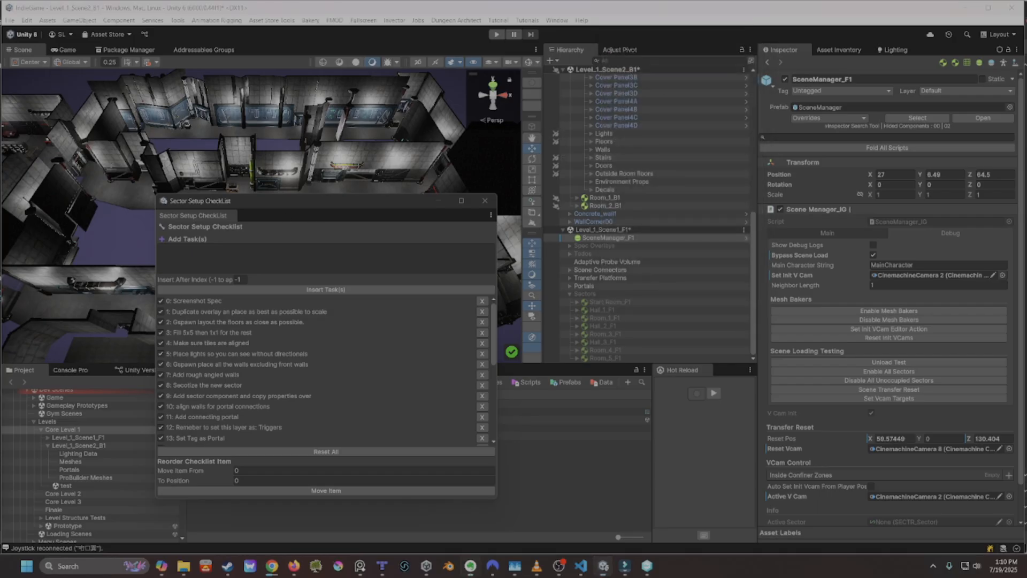
Glance at the separate notes window, move it back out of the way and close the Sector Setup CheckList
{"action": "left_click_drag", "start_coordinate": [0, 57], "coordinate": [42, 59]}
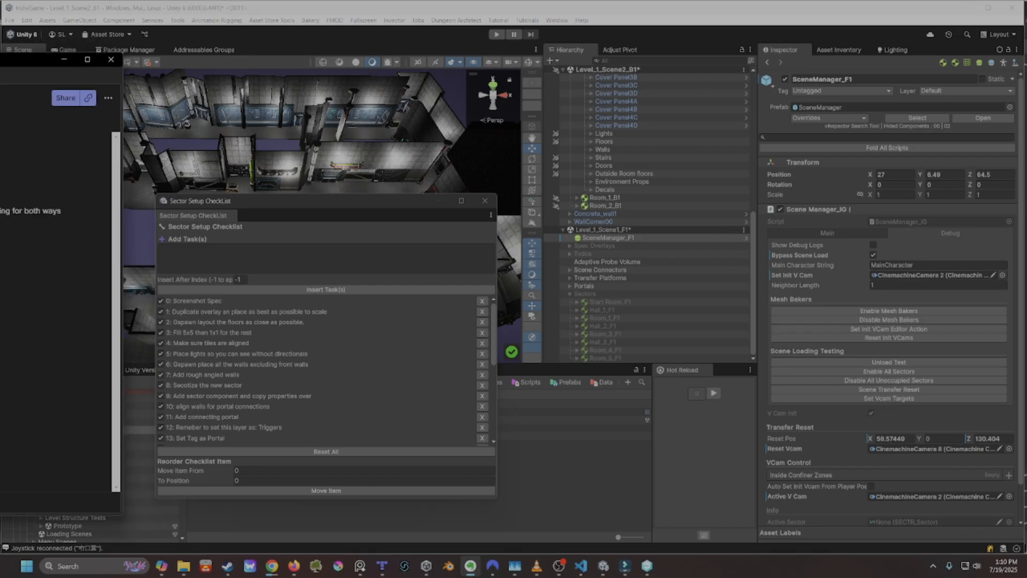
{"action": "left_click_drag", "start_coordinate": [42, 59], "coordinate": [0, 55]}
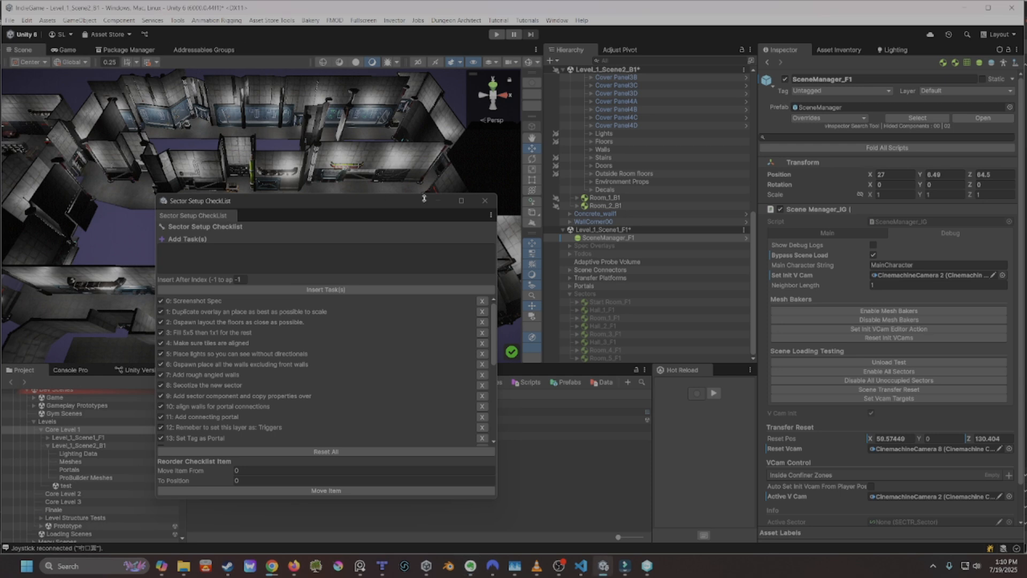
{"action": "left_click", "coordinate": [485, 200]}
Inspect the narrow corridor around the character, checking how its walls fade from different camera angles
{"action": "right_click_drag", "start_coordinate": [345, 253], "coordinate": [214, 317]}
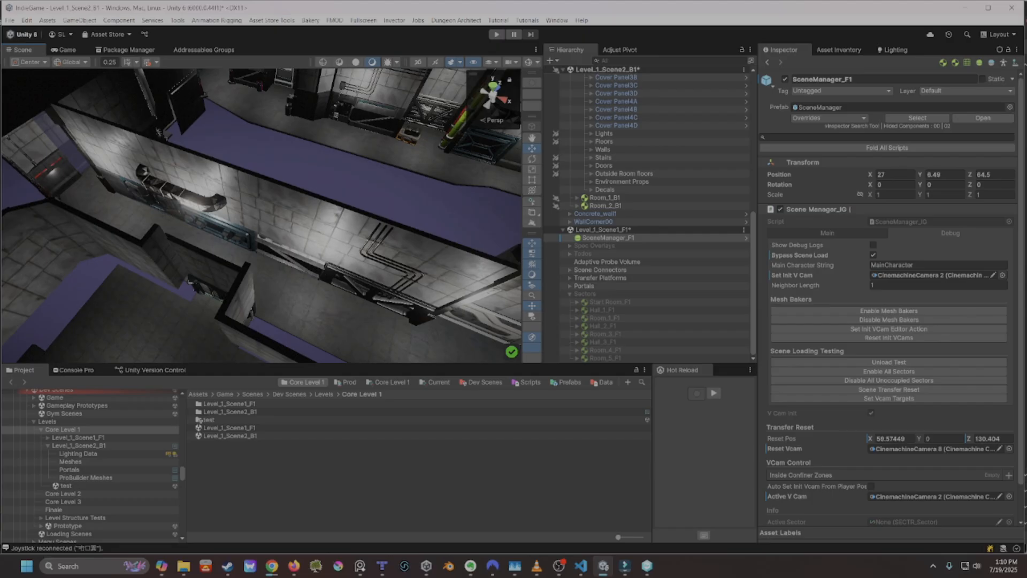
{"action": "right_click_drag", "start_coordinate": [180, 271], "coordinate": [287, 315]}
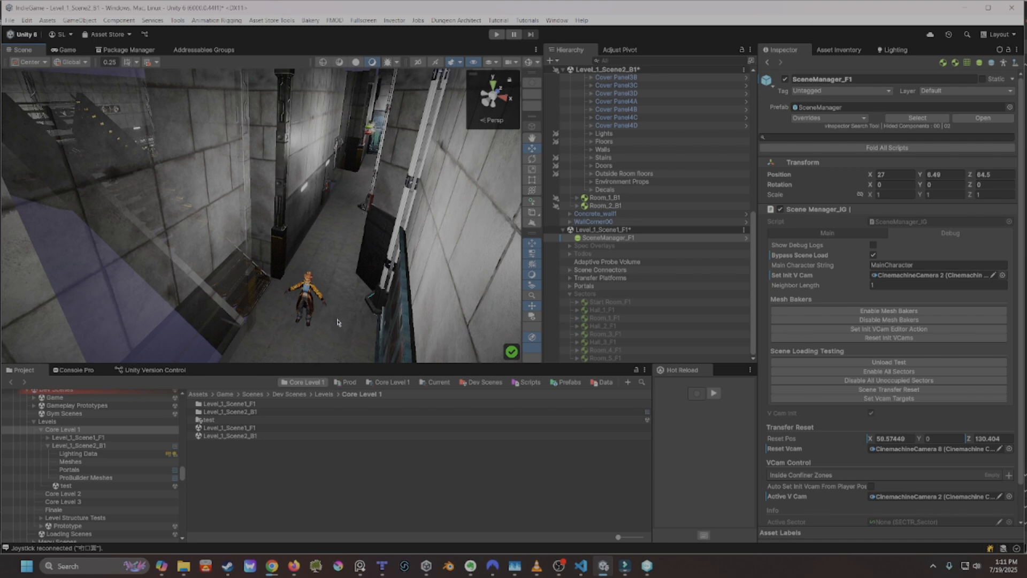
{"action": "right_click_drag", "start_coordinate": [333, 323], "coordinate": [316, 318]}
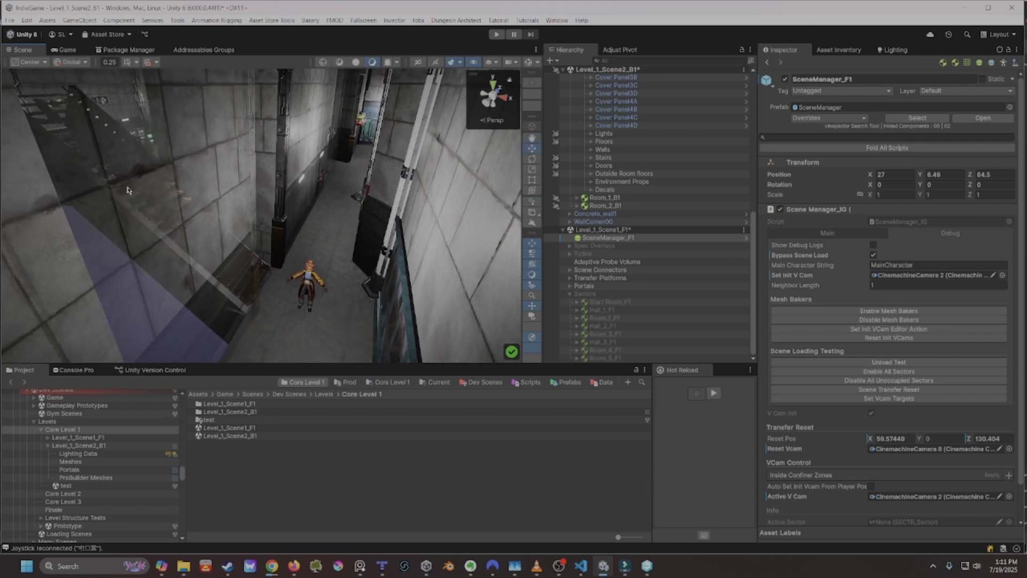
{"action": "right_click_drag", "start_coordinate": [154, 219], "coordinate": [196, 225]}
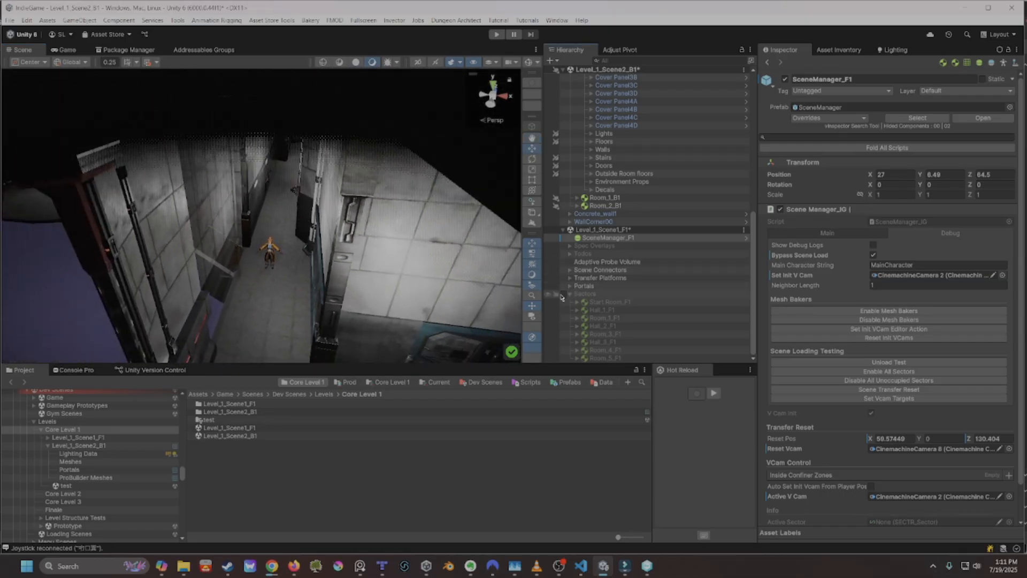
{"action": "right_click_drag", "start_coordinate": [232, 244], "coordinate": [413, 241]}
{"action": "right_click_drag", "start_coordinate": [350, 257], "coordinate": [298, 218]}
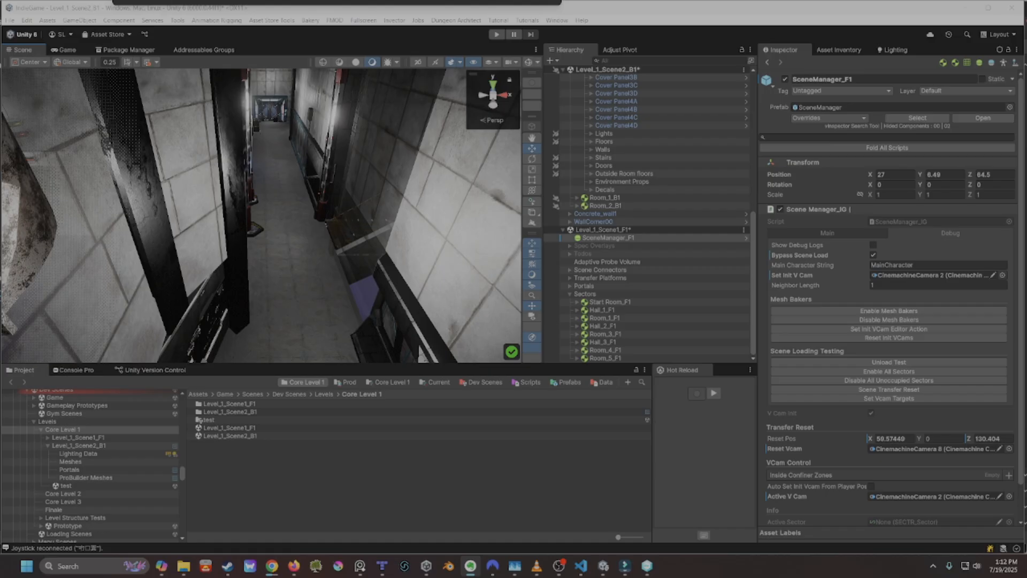
{"action": "right_click_drag", "start_coordinate": [234, 265], "coordinate": [188, 233]}
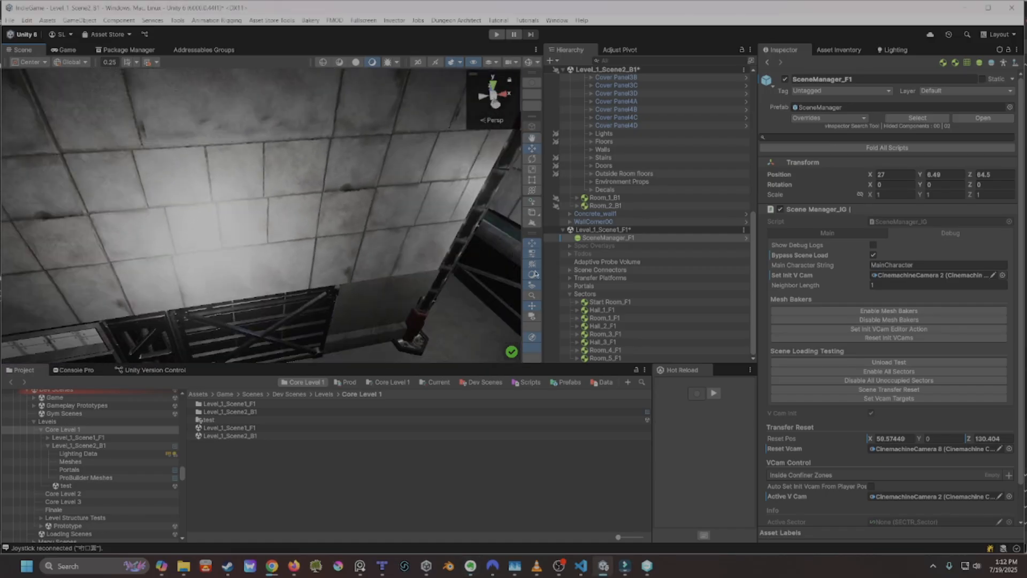
Deactivate the Sectors object of Level_1_Scene1_F1 and view the lower hall's glass display windows up close
{"action": "left_click", "coordinate": [564, 294]}
{"action": "right_click_drag", "start_coordinate": [395, 305], "coordinate": [270, 231]}
{"action": "right_click_drag", "start_coordinate": [282, 183], "coordinate": [239, 232]}
{"action": "mouse_move", "coordinate": [352, 213]}
{"action": "right_mouse_down"}
{"action": "mouse_move", "coordinate": [203, 259]}
{"action": "mouse_move", "coordinate": [336, 182]}
{"action": "mouse_move", "coordinate": [375, 195]}
{"action": "mouse_move", "coordinate": [268, 190]}
{"action": "mouse_move", "coordinate": [348, 206]}
{"action": "right_mouse_up"}
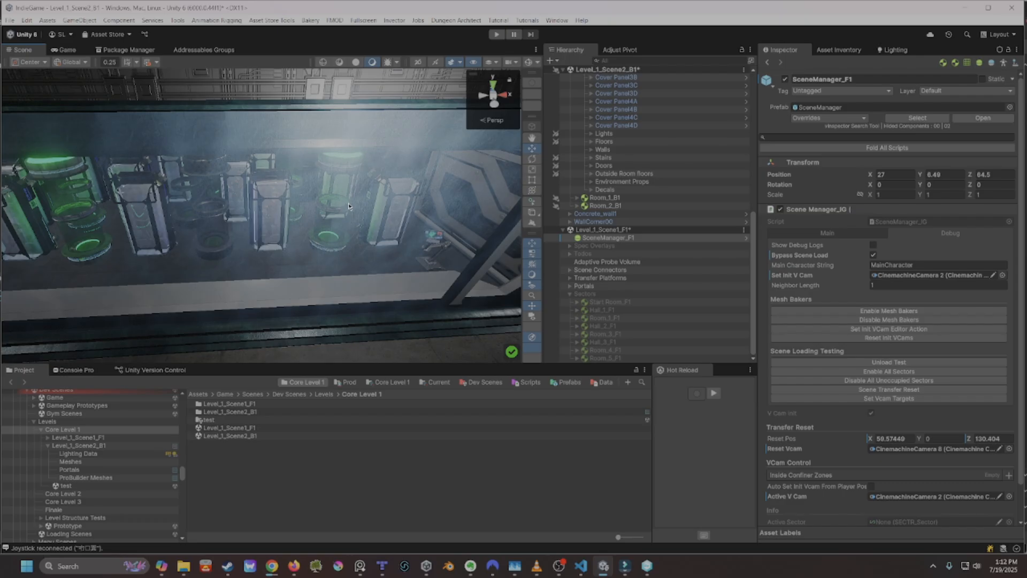
{"action": "right_click_drag", "start_coordinate": [349, 206], "coordinate": [224, 221]}
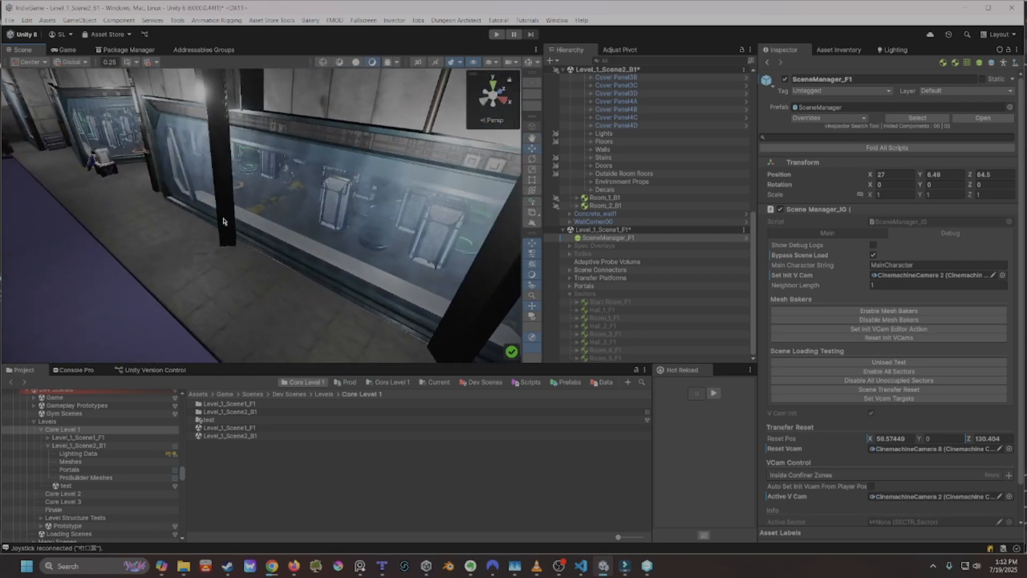
{"action": "right_click_drag", "start_coordinate": [271, 233], "coordinate": [294, 230]}
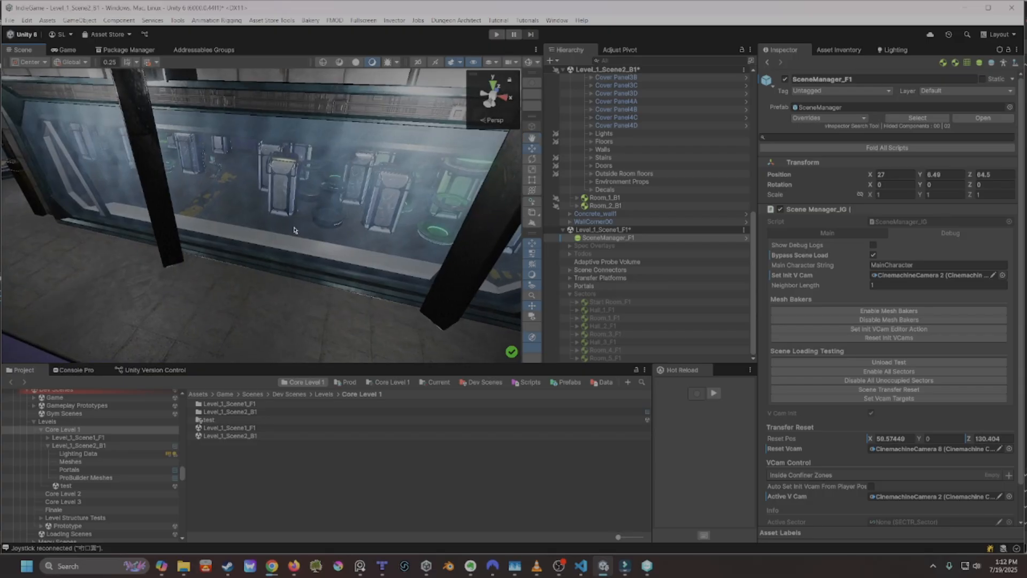
{"action": "right_click_drag", "start_coordinate": [277, 246], "coordinate": [309, 219]}
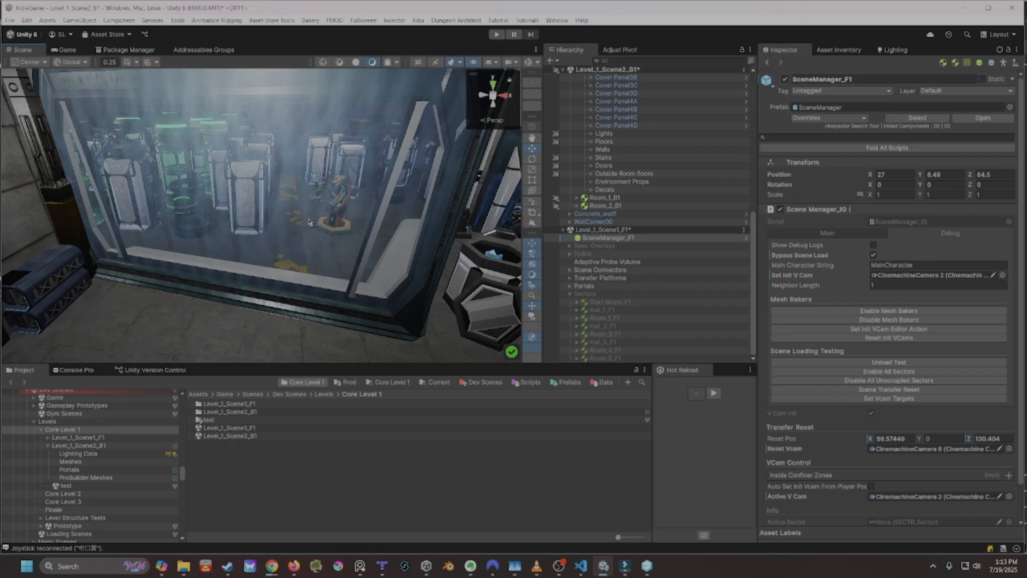
{"action": "right_click_drag", "start_coordinate": [306, 230], "coordinate": [332, 247]}
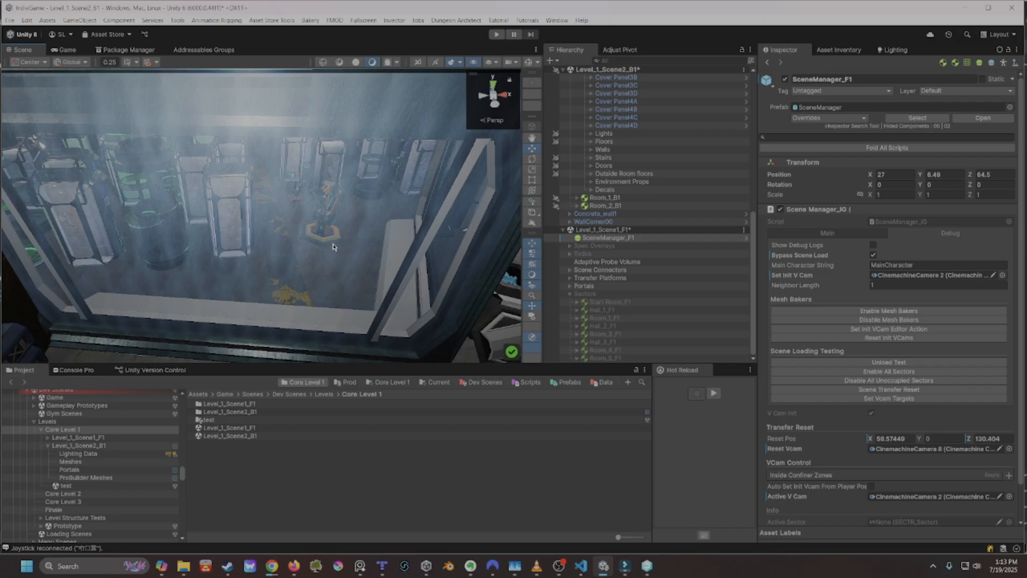
Examine the depth of the pods and robotic arm behind the glass windows from varying distances and angles
{"action": "key", "text": "s"}
{"action": "right_click_drag", "start_coordinate": [333, 247], "coordinate": [290, 232]}
{"action": "key", "text": "a"}
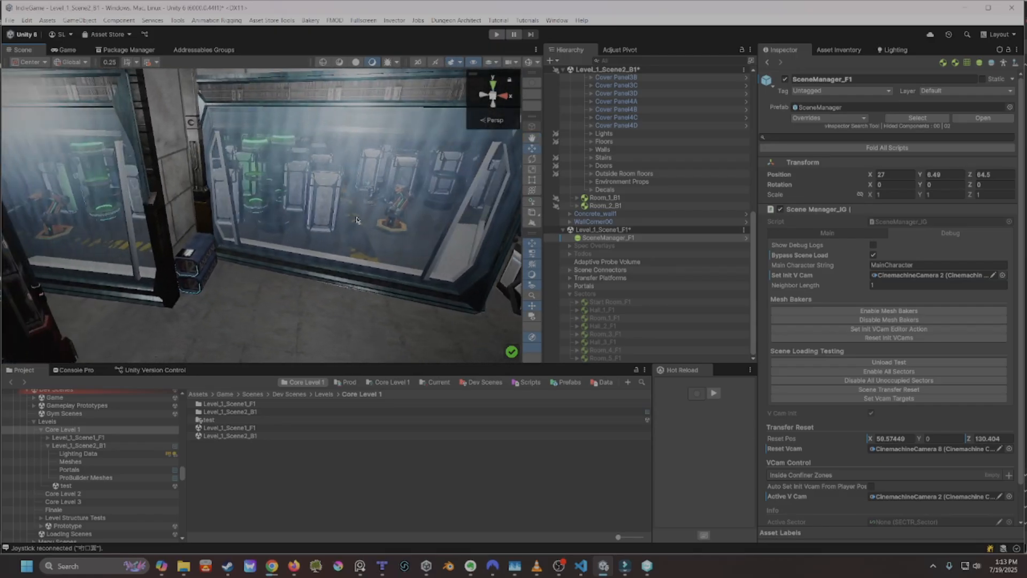
{"action": "key", "text": "w"}
{"action": "right_click_drag", "start_coordinate": [322, 210], "coordinate": [316, 196]}
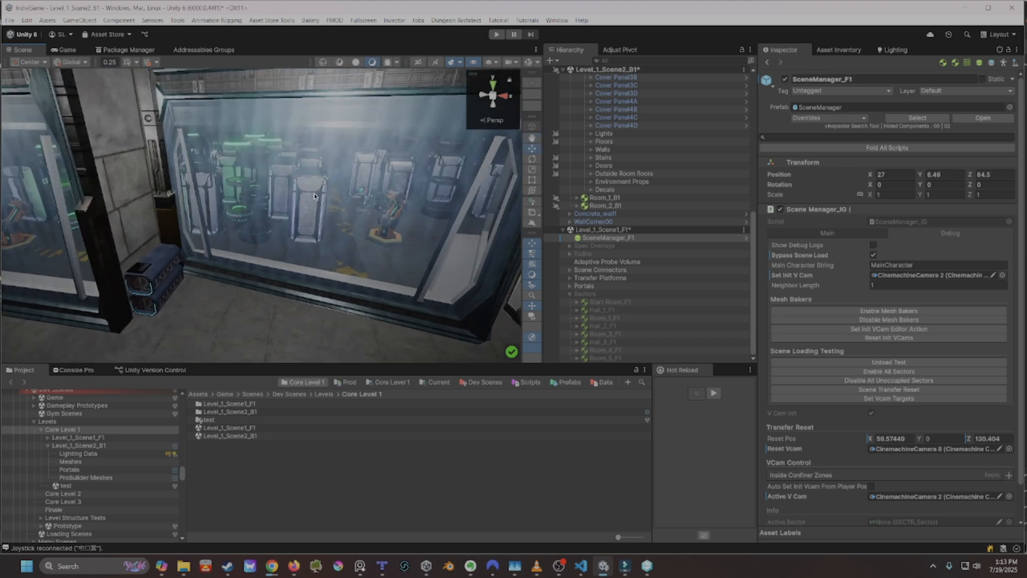
{"action": "key", "text": "w"}
{"action": "right_click_drag", "start_coordinate": [313, 194], "coordinate": [246, 203]}
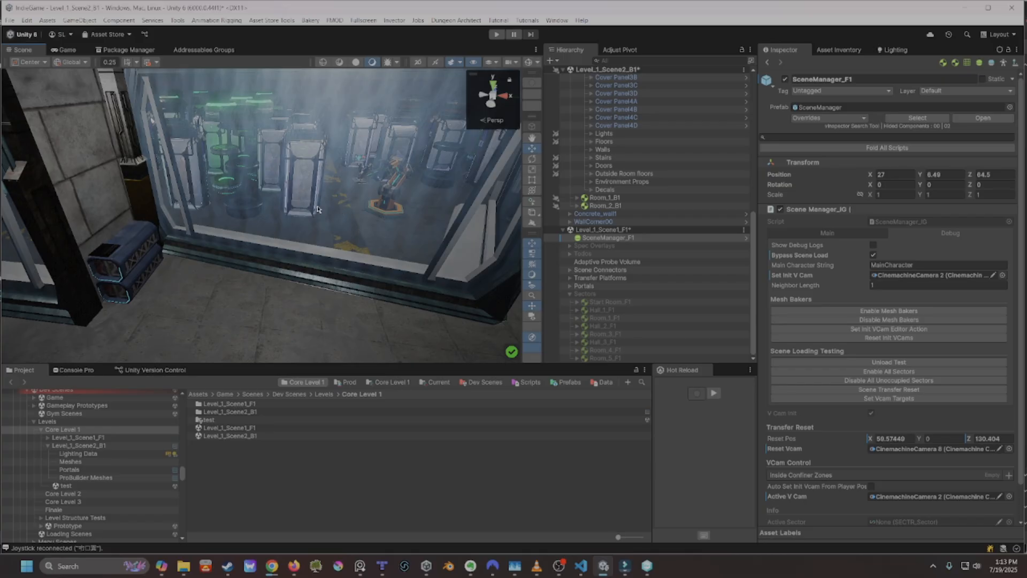
{"action": "key", "text": "s"}
{"action": "right_click_drag", "start_coordinate": [334, 231], "coordinate": [133, 194]}
{"action": "right_click_drag", "start_coordinate": [398, 251], "coordinate": [366, 257]}
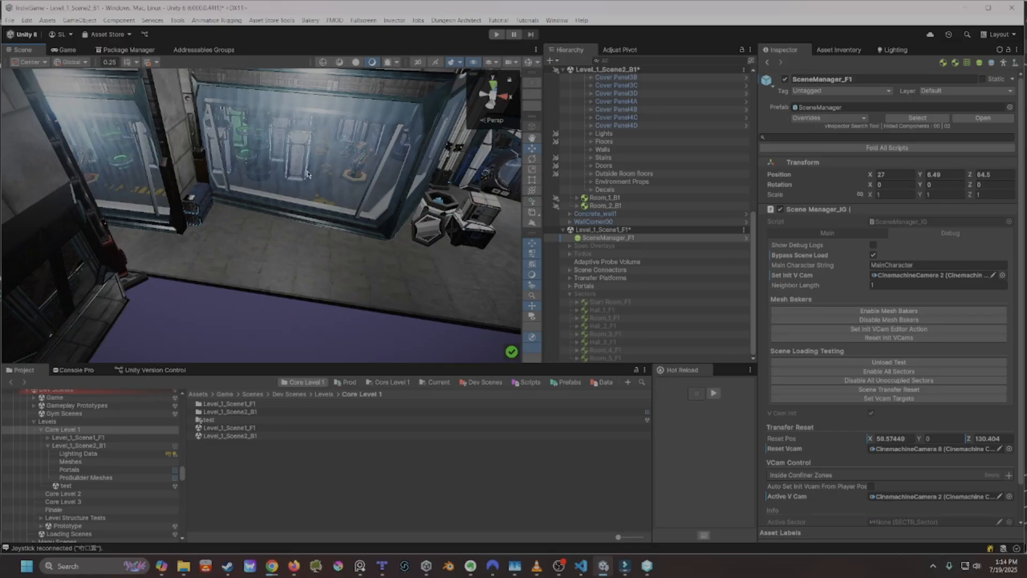
Survey the large room with red counters and server racks beyond the corridor from several overhead angles
{"action": "right_click_drag", "start_coordinate": [285, 165], "coordinate": [125, 181]}
{"action": "right_click_drag", "start_coordinate": [304, 192], "coordinate": [255, 233]}
{"action": "key", "text": "w"}
{"action": "key", "text": "s"}
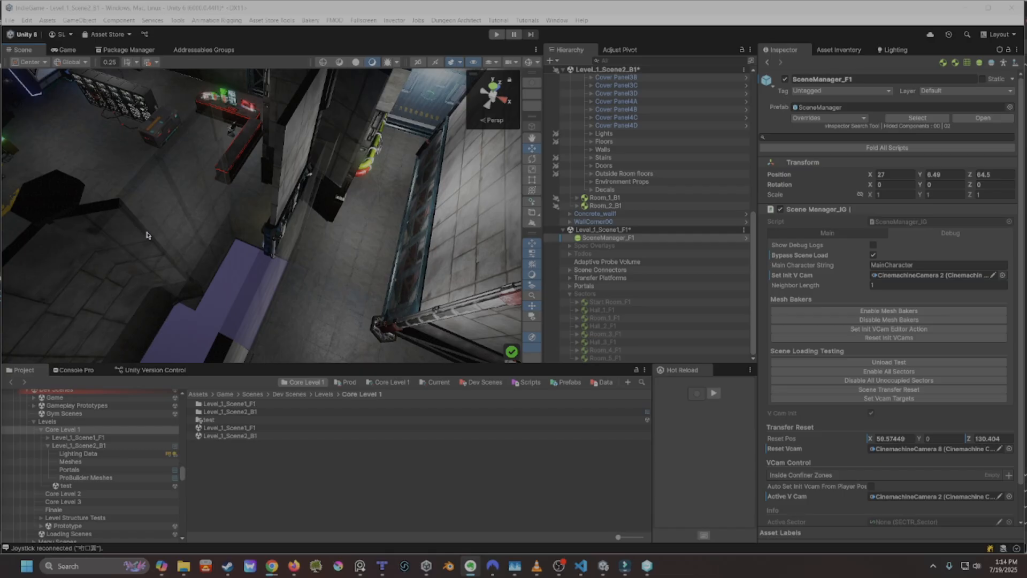
{"action": "right_click_drag", "start_coordinate": [162, 236], "coordinate": [265, 190]}
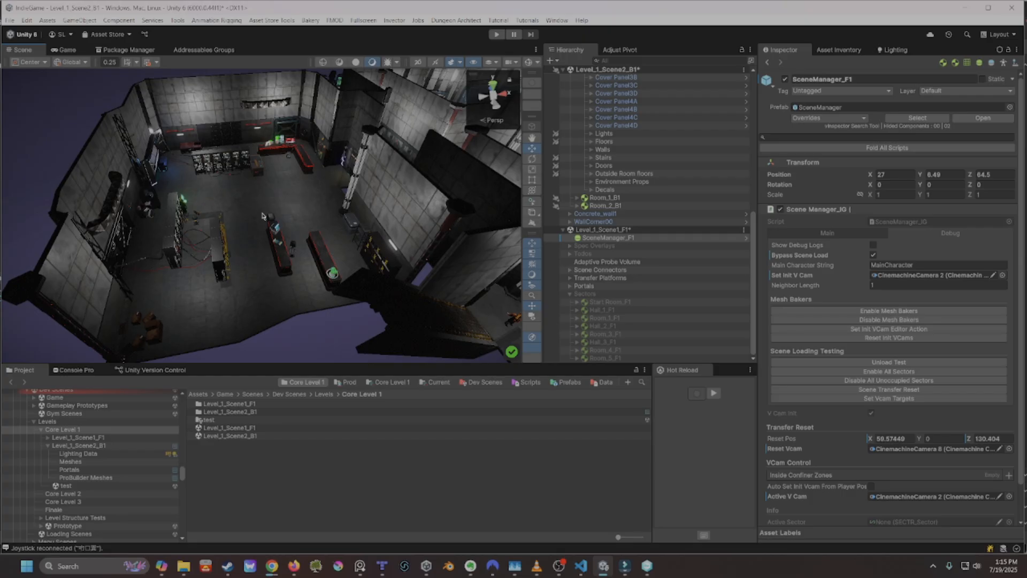
{"action": "right_click_drag", "start_coordinate": [202, 141], "coordinate": [257, 215]}
{"action": "mouse_move", "coordinate": [271, 168]}
{"action": "right_mouse_down"}
{"action": "mouse_move", "coordinate": [304, 168]}
{"action": "mouse_move", "coordinate": [263, 235]}
{"action": "mouse_move", "coordinate": [256, 160]}
{"action": "right_mouse_up"}
{"action": "right_click_drag", "start_coordinate": [293, 109], "coordinate": [199, 244]}
{"action": "right_click_drag", "start_coordinate": [369, 298], "coordinate": [234, 324]}
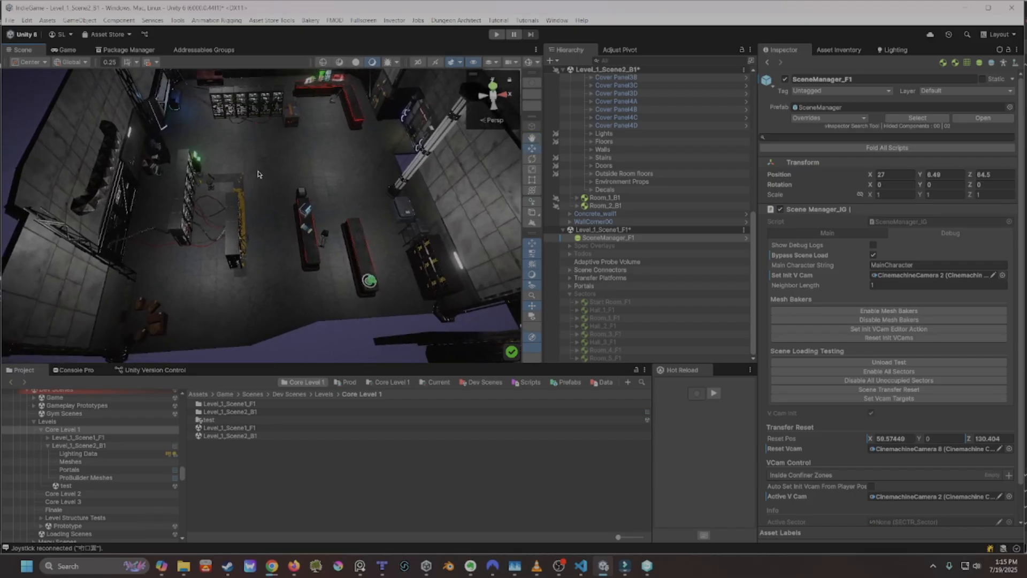
Inspect the server racks in the large room and the cables running between them, from overhead and up close
{"action": "right_click_drag", "start_coordinate": [310, 250], "coordinate": [345, 200]}
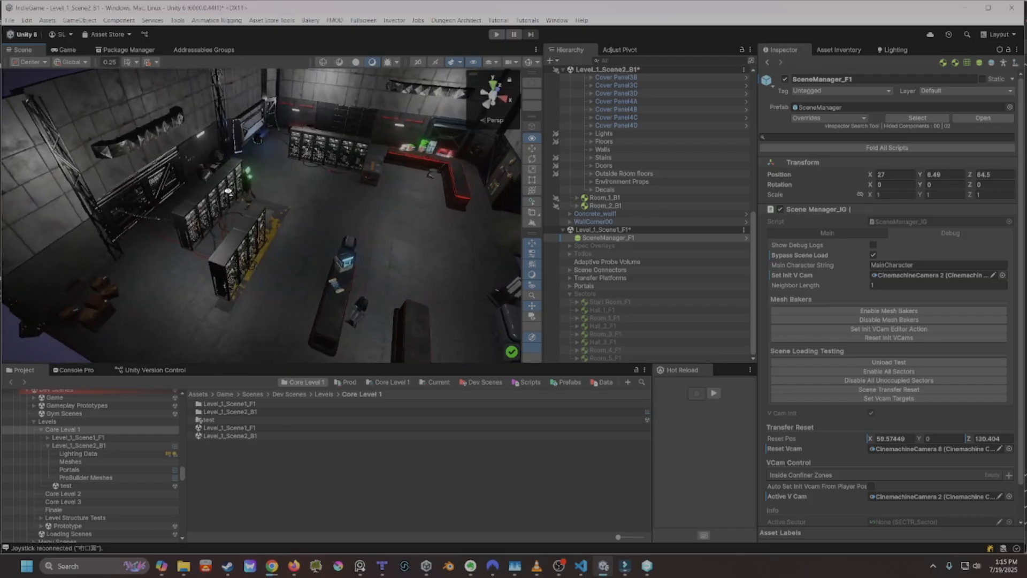
{"action": "right_click_drag", "start_coordinate": [256, 173], "coordinate": [411, 173]}
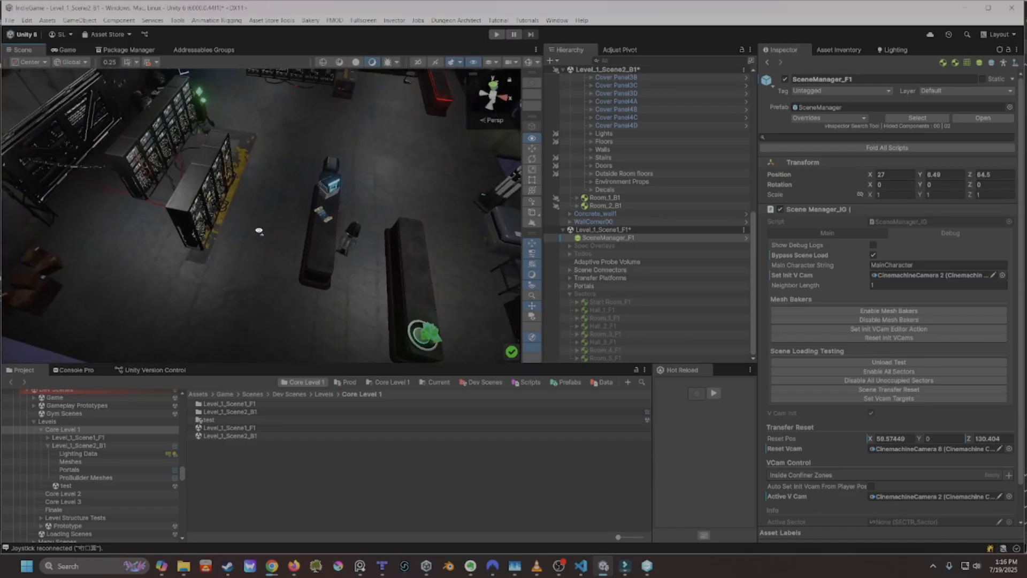
{"action": "right_click_drag", "start_coordinate": [258, 220], "coordinate": [352, 157]}
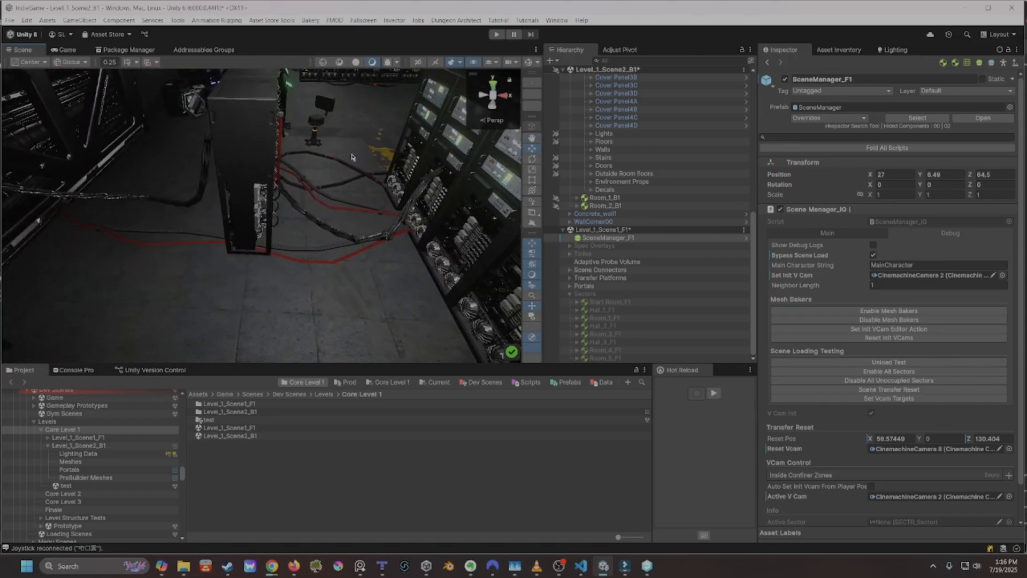
{"action": "right_click_drag", "start_coordinate": [339, 225], "coordinate": [346, 203]}
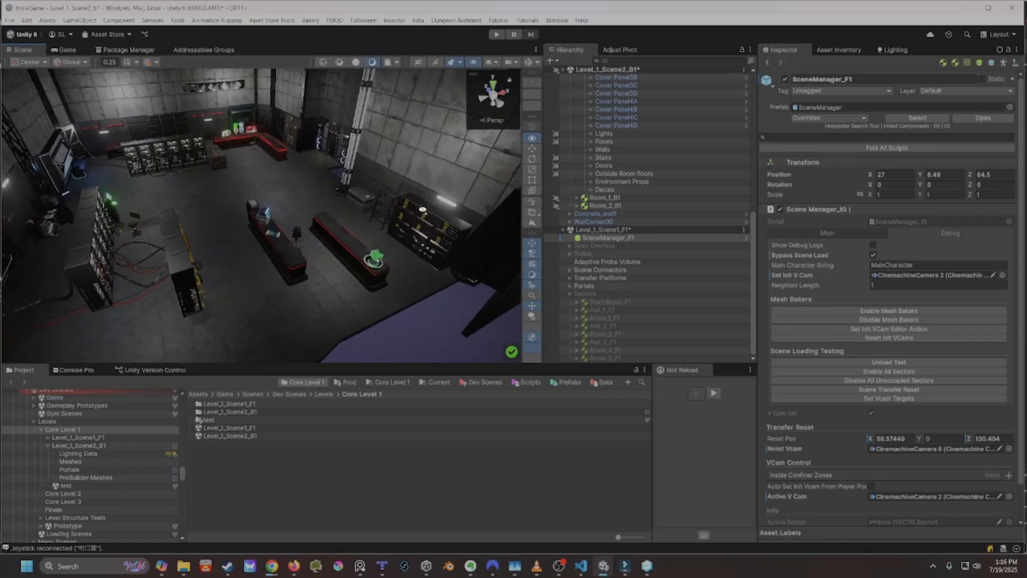
Survey the large room's red-trimmed counters, wall shelving and side openings from several elevated angles
{"action": "right_click_drag", "start_coordinate": [340, 241], "coordinate": [377, 245]}
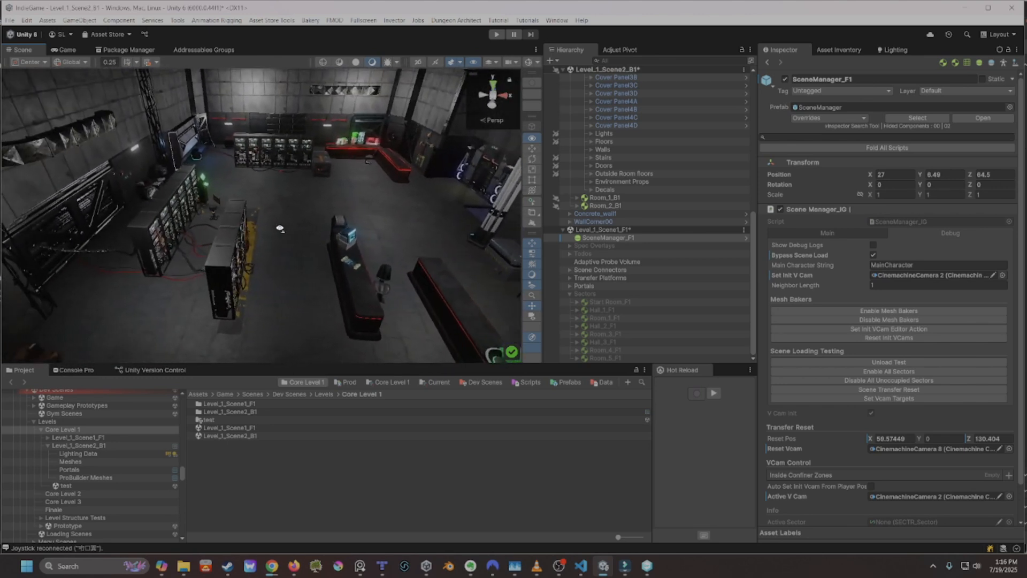
{"action": "right_click_drag", "start_coordinate": [280, 229], "coordinate": [316, 229]}
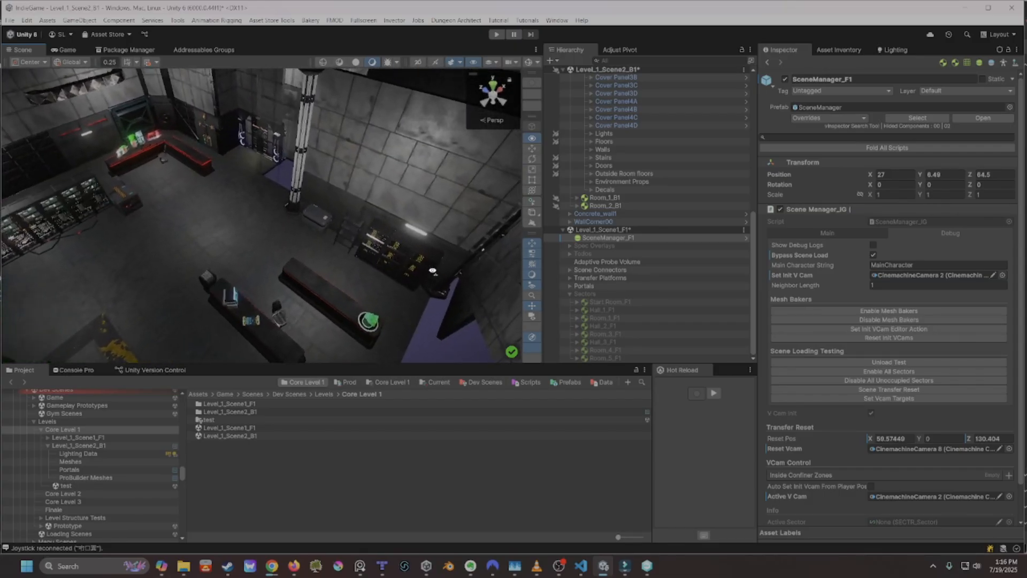
{"action": "right_click_drag", "start_coordinate": [432, 272], "coordinate": [396, 240]}
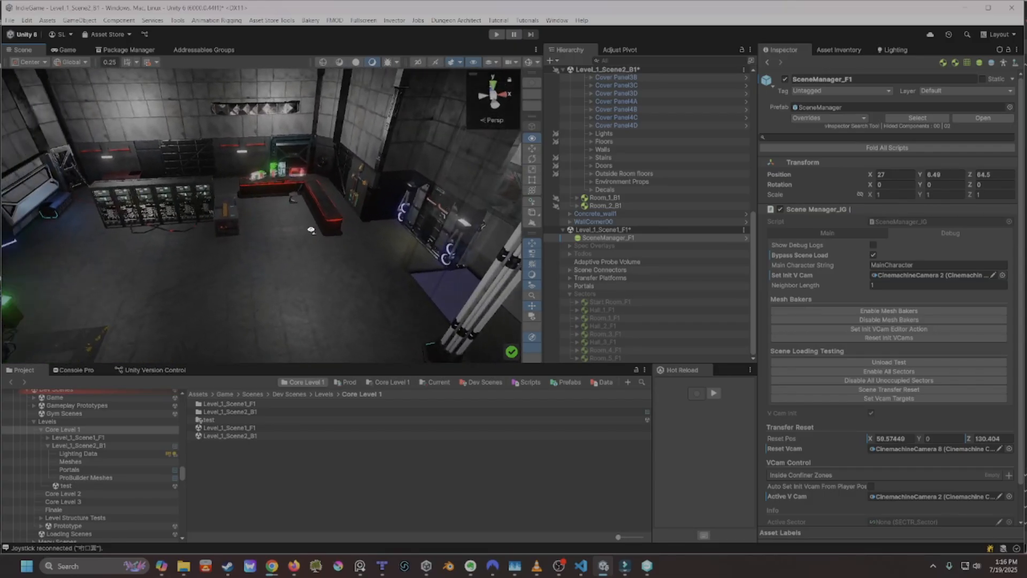
{"action": "right_click_drag", "start_coordinate": [243, 224], "coordinate": [361, 265]}
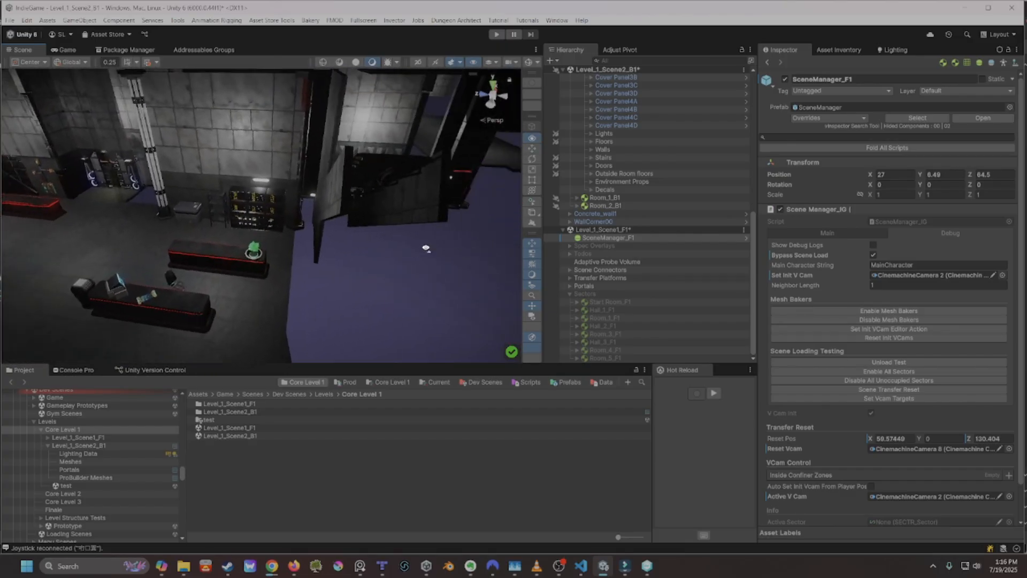
Examine the bare, unfurnished room outside the large room, from its outer walls to its interior floor and door
{"action": "right_click_drag", "start_coordinate": [437, 246], "coordinate": [293, 284]}
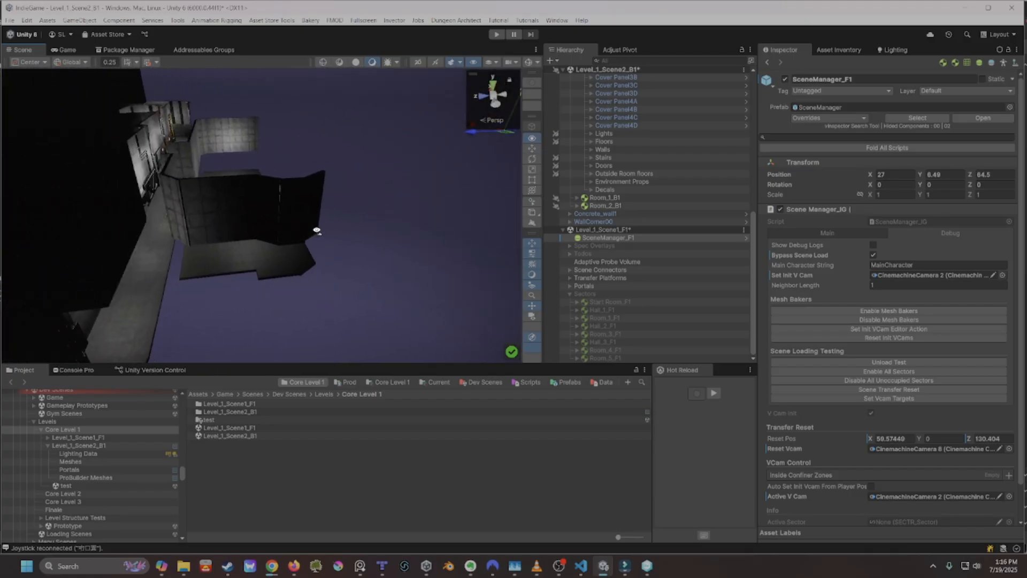
{"action": "right_click_drag", "start_coordinate": [313, 232], "coordinate": [187, 286]}
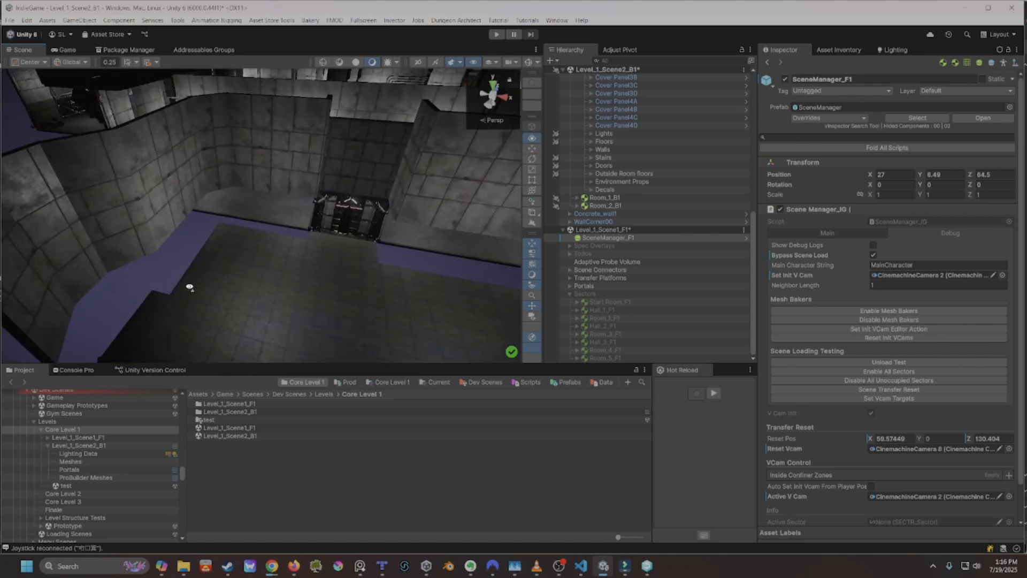
{"action": "right_click_drag", "start_coordinate": [244, 191], "coordinate": [347, 209]}
{"action": "right_click_drag", "start_coordinate": [340, 250], "coordinate": [362, 251]}
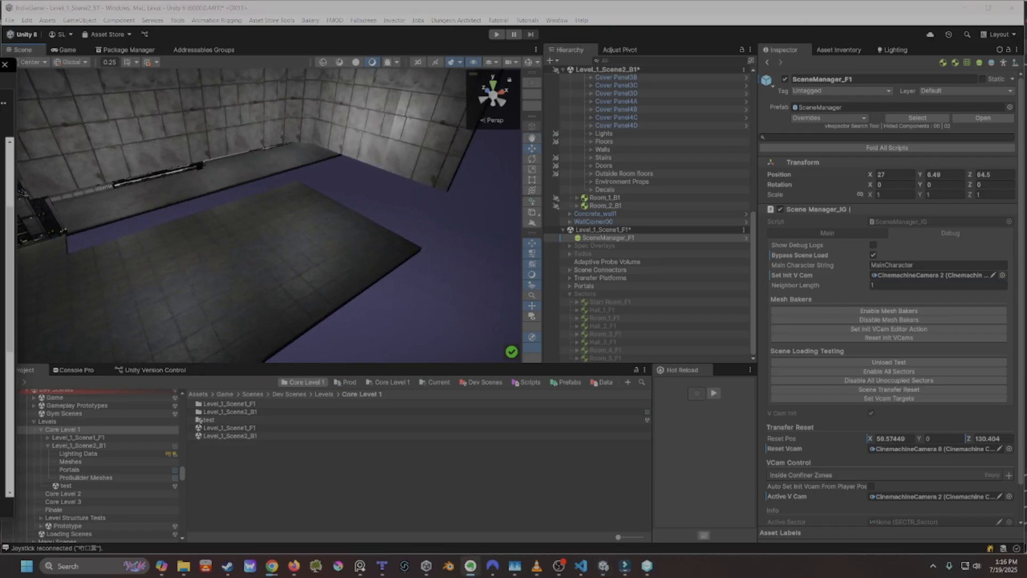
{"action": "left_click_drag", "start_coordinate": [0, 88], "coordinate": [0, 40]}
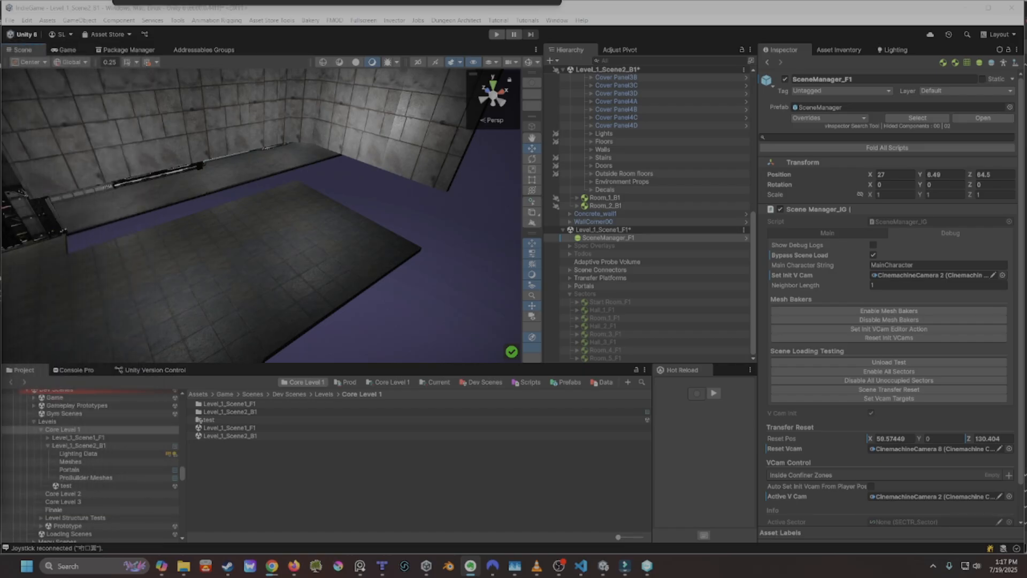
Study the empty room's floor outline and the gaps between its floor and walls around the central door
{"action": "right_click_drag", "start_coordinate": [182, 190], "coordinate": [299, 259]}
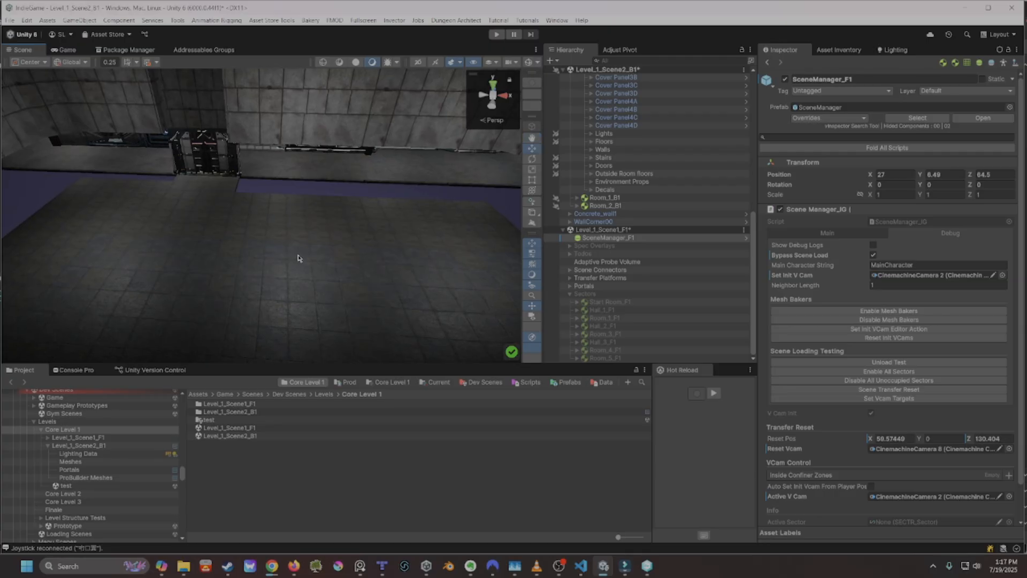
{"action": "right_click_drag", "start_coordinate": [220, 210], "coordinate": [210, 242]}
{"action": "right_click_drag", "start_coordinate": [343, 295], "coordinate": [269, 288]}
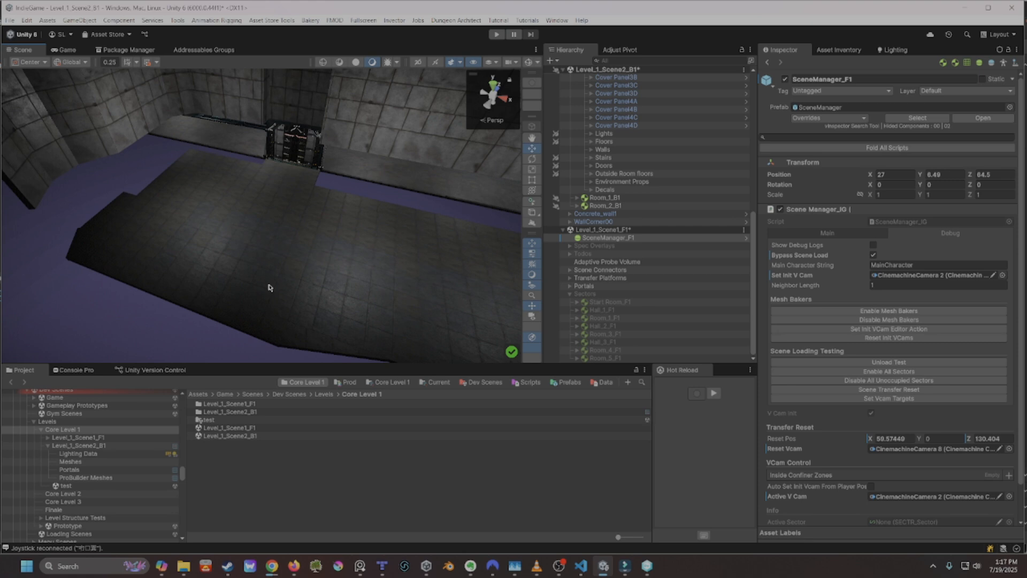
{"action": "right_click_drag", "start_coordinate": [190, 292], "coordinate": [233, 266]}
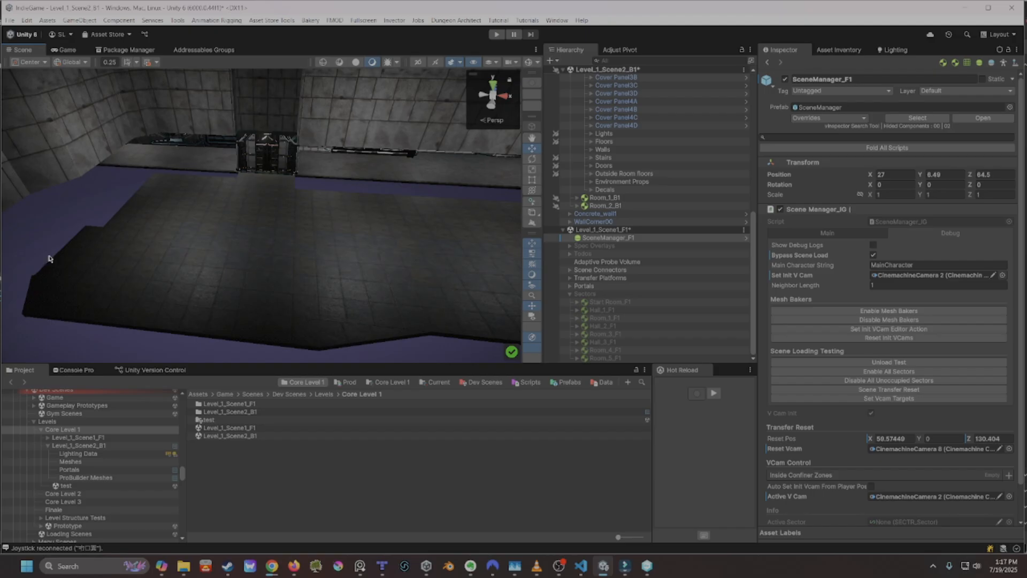
{"action": "right_click_drag", "start_coordinate": [52, 259], "coordinate": [159, 278]}
{"action": "key", "text": "a"}
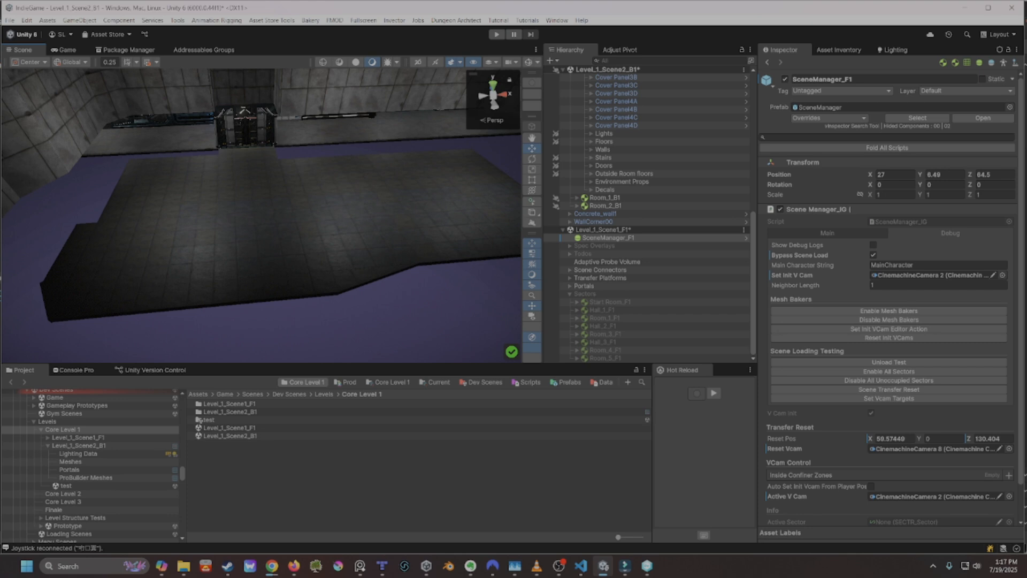
{"action": "right_click_drag", "start_coordinate": [223, 296], "coordinate": [195, 278]}
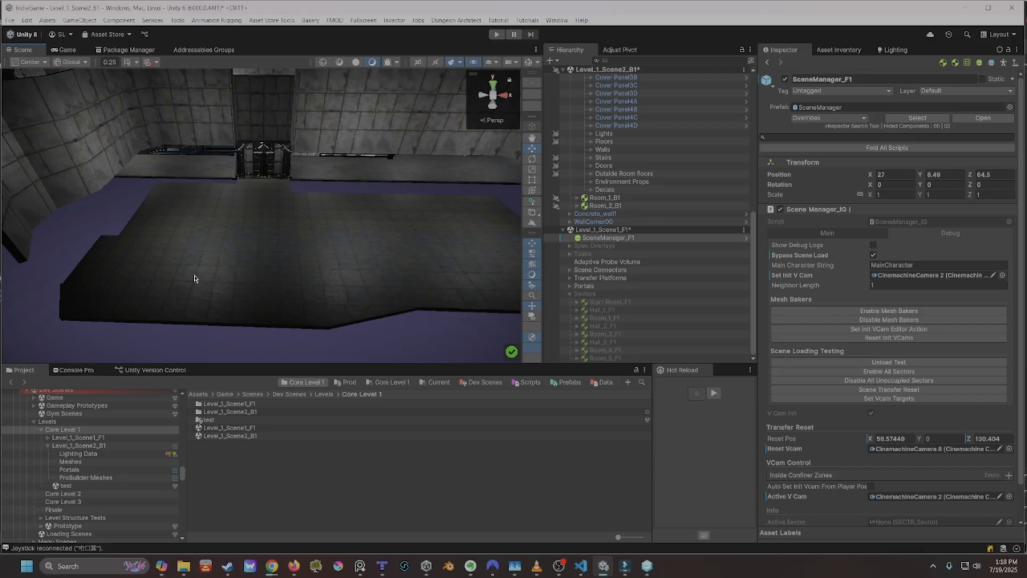
{"action": "mouse_move", "coordinate": [198, 280]}
{"action": "right_mouse_down"}
{"action": "mouse_move", "coordinate": [278, 291]}
{"action": "mouse_move", "coordinate": [298, 280]}
{"action": "mouse_move", "coordinate": [224, 270]}
{"action": "mouse_move", "coordinate": [133, 282]}
{"action": "mouse_move", "coordinate": [204, 289]}
{"action": "mouse_move", "coordinate": [275, 275]}
{"action": "mouse_move", "coordinate": [294, 284]}
{"action": "mouse_move", "coordinate": [202, 283]}
{"action": "right_mouse_up"}
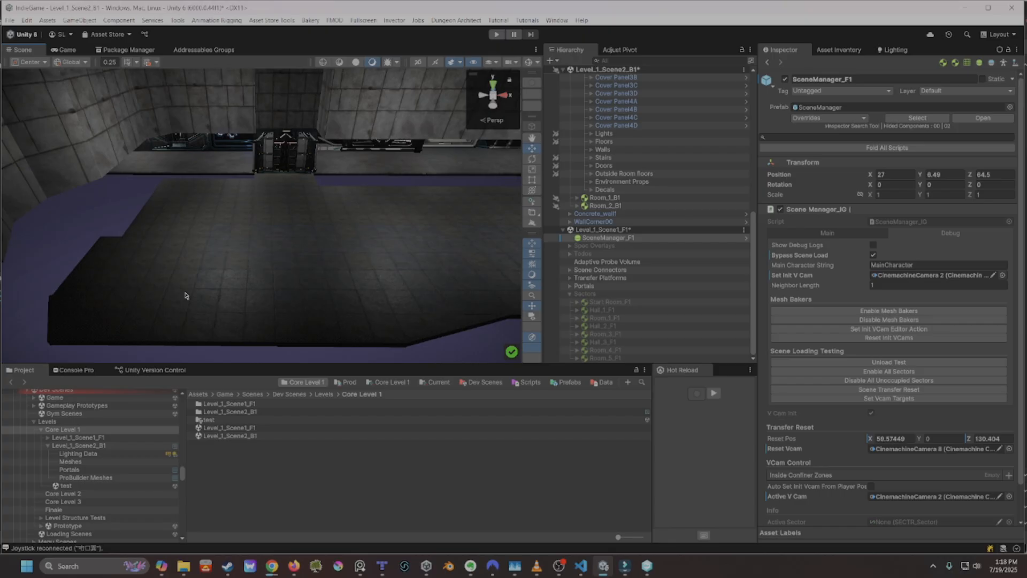
{"action": "right_click_drag", "start_coordinate": [133, 271], "coordinate": [150, 288]}
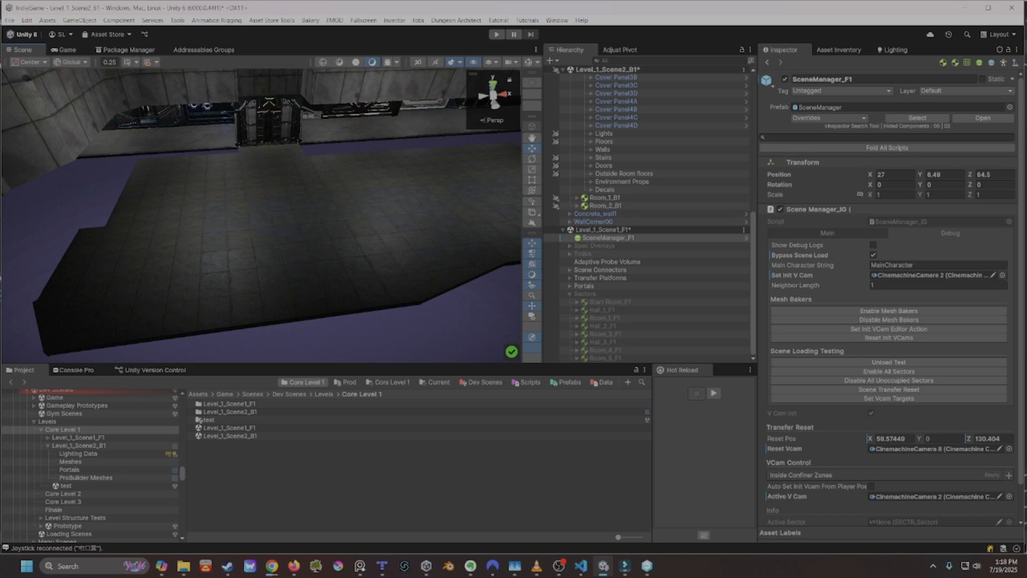
Compare the empty room's side walls, corners and low wall openings from both sides of the central door
{"action": "right_click_drag", "start_coordinate": [145, 313], "coordinate": [183, 299]}
{"action": "right_click_drag", "start_coordinate": [329, 265], "coordinate": [240, 242]}
{"action": "right_click_drag", "start_coordinate": [313, 191], "coordinate": [163, 210]}
{"action": "right_click_drag", "start_coordinate": [214, 240], "coordinate": [323, 175]}
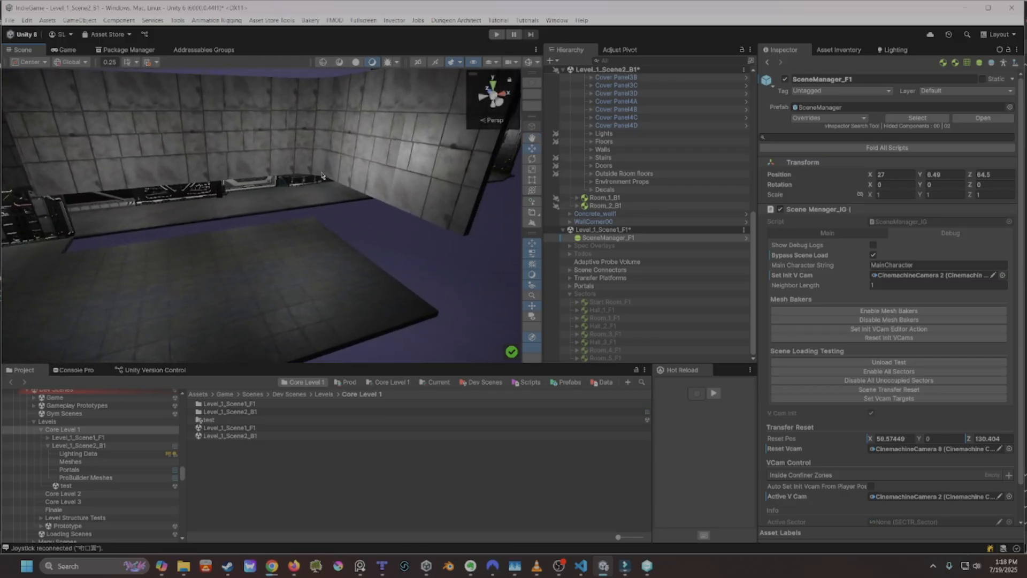
{"action": "right_click_drag", "start_coordinate": [308, 210], "coordinate": [375, 161]}
{"action": "right_click_drag", "start_coordinate": [247, 244], "coordinate": [201, 317]}
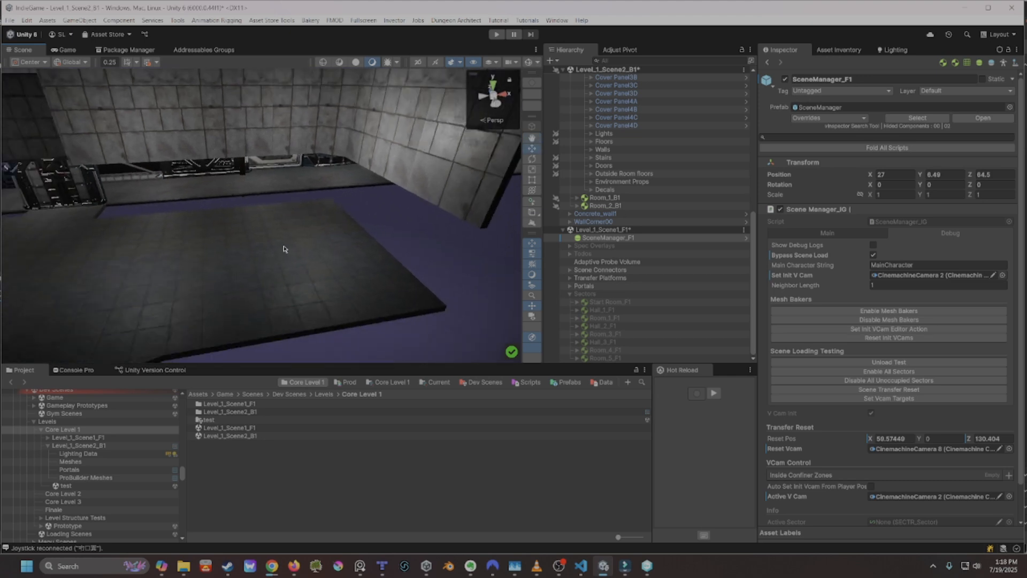
{"action": "right_click_drag", "start_coordinate": [293, 240], "coordinate": [185, 209]}
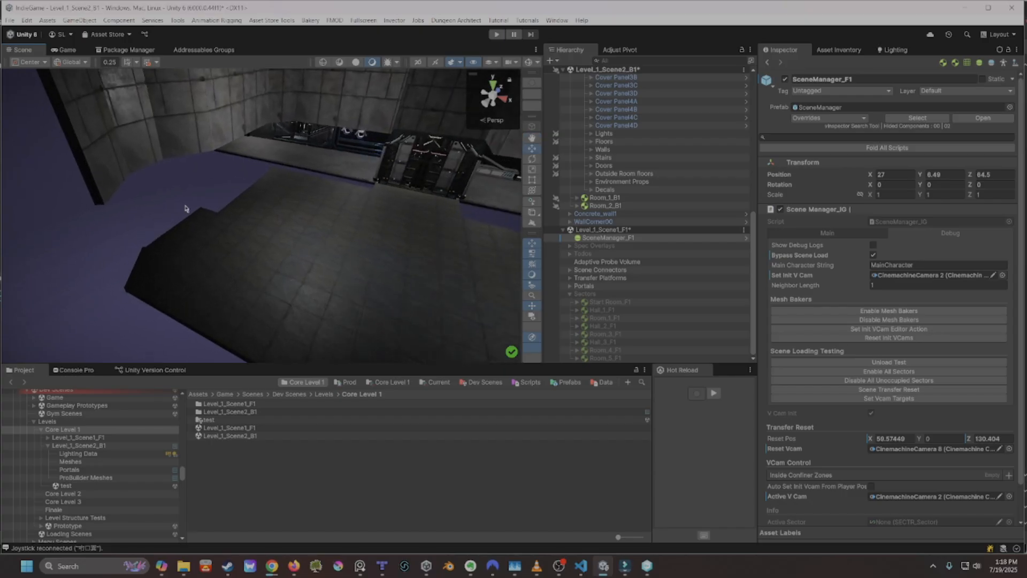
{"action": "right_click_drag", "start_coordinate": [278, 236], "coordinate": [341, 238]}
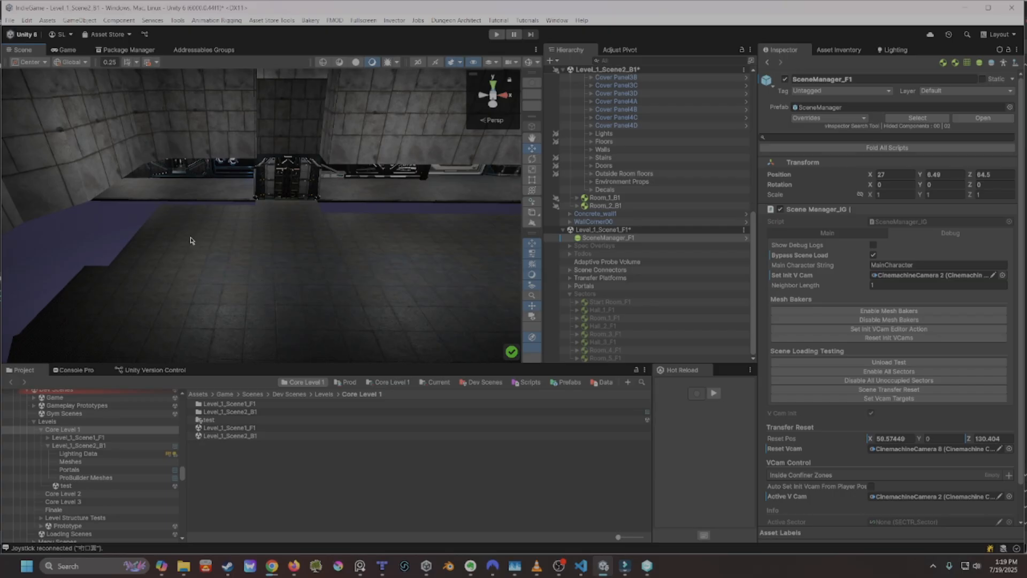
{"action": "right_click_drag", "start_coordinate": [181, 251], "coordinate": [244, 307]}
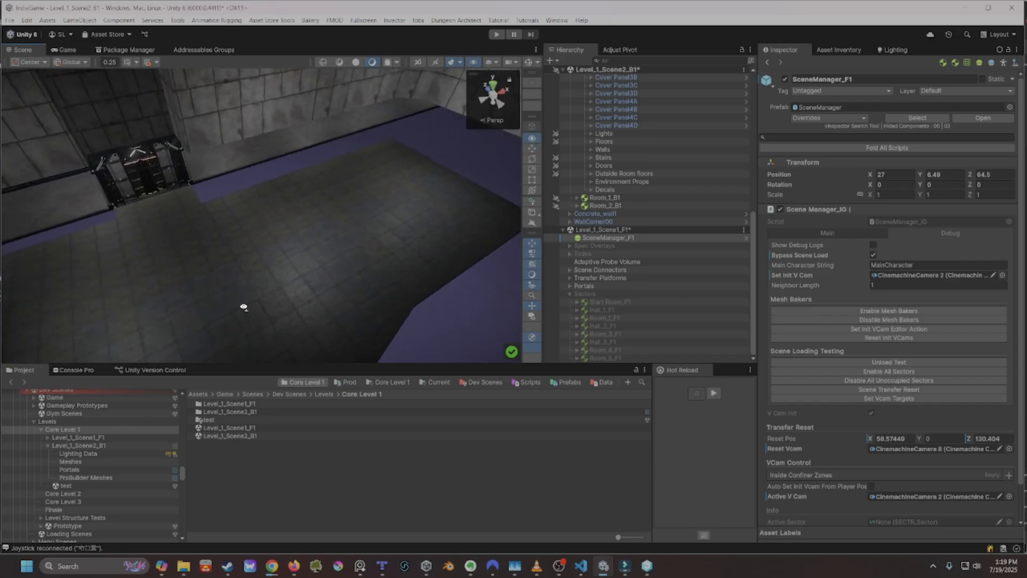
Inspect the corridor's pipes, recessed wall panels and bolted blue panel up close
{"action": "right_click_drag", "start_coordinate": [244, 307], "coordinate": [204, 274]}
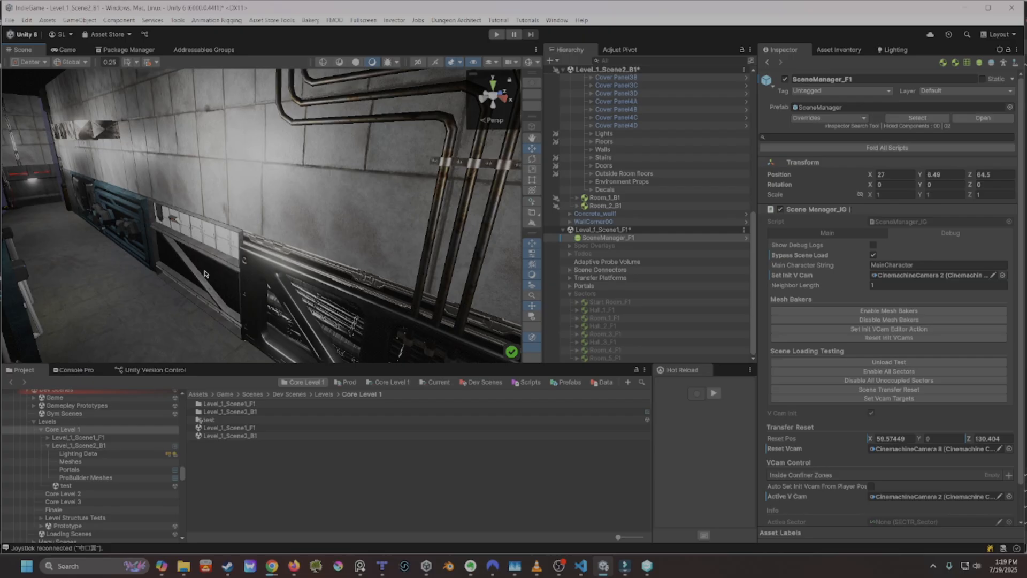
{"action": "right_click_drag", "start_coordinate": [205, 273], "coordinate": [174, 270]}
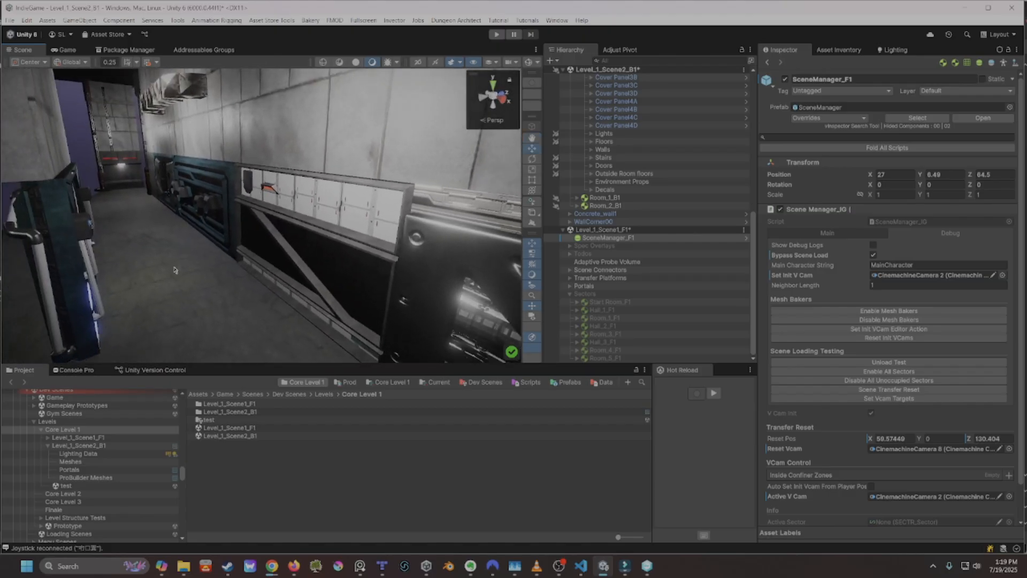
{"action": "right_click_drag", "start_coordinate": [204, 272], "coordinate": [321, 177]}
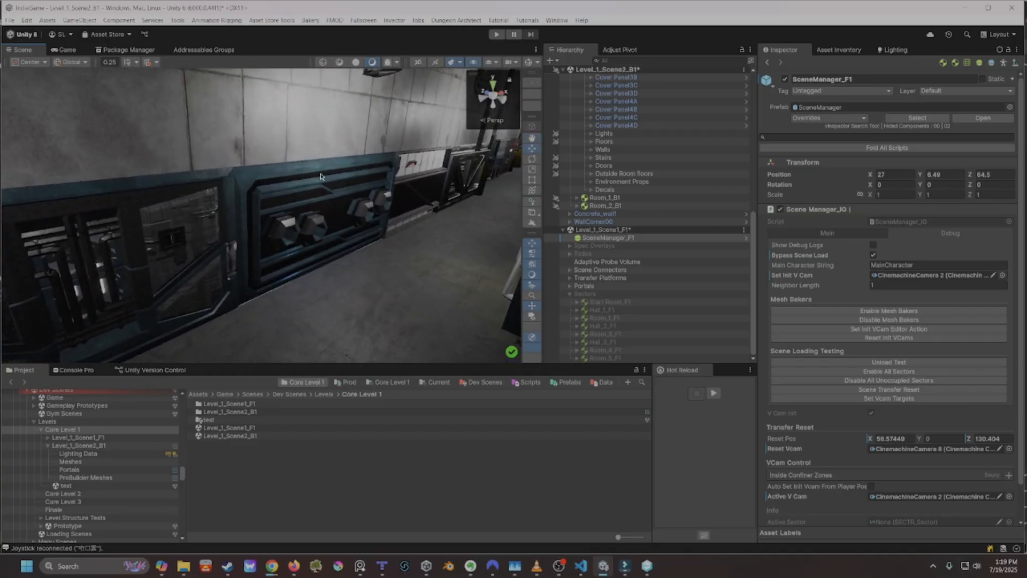
{"action": "scroll", "coordinate": [311, 264], "scroll_direction": "up", "scroll_amount": 5}
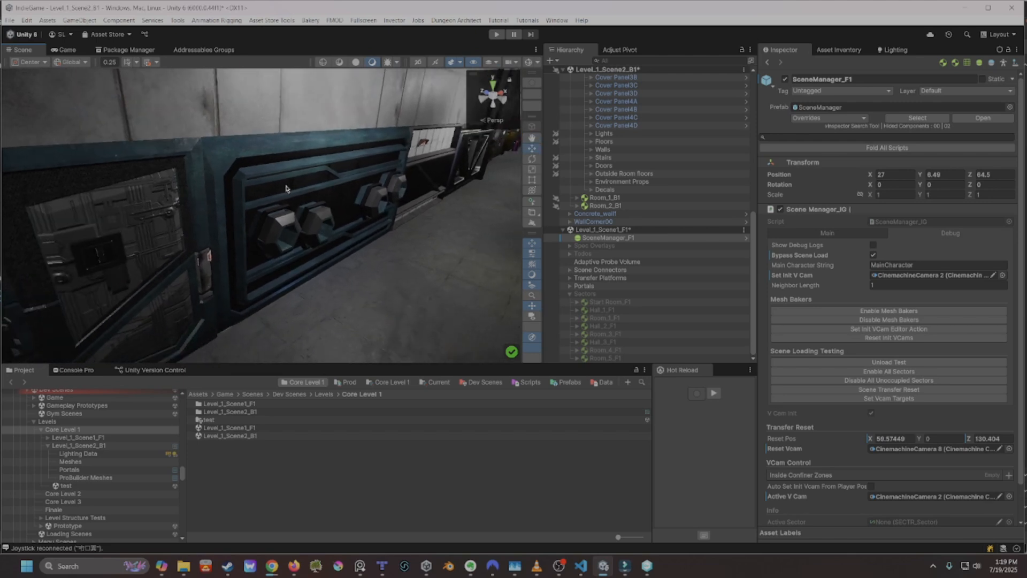
Examine the workshop area's workbench cart, yellow crate, wall panels and glowing red console from different angles
{"action": "right_click_drag", "start_coordinate": [304, 260], "coordinate": [252, 274]}
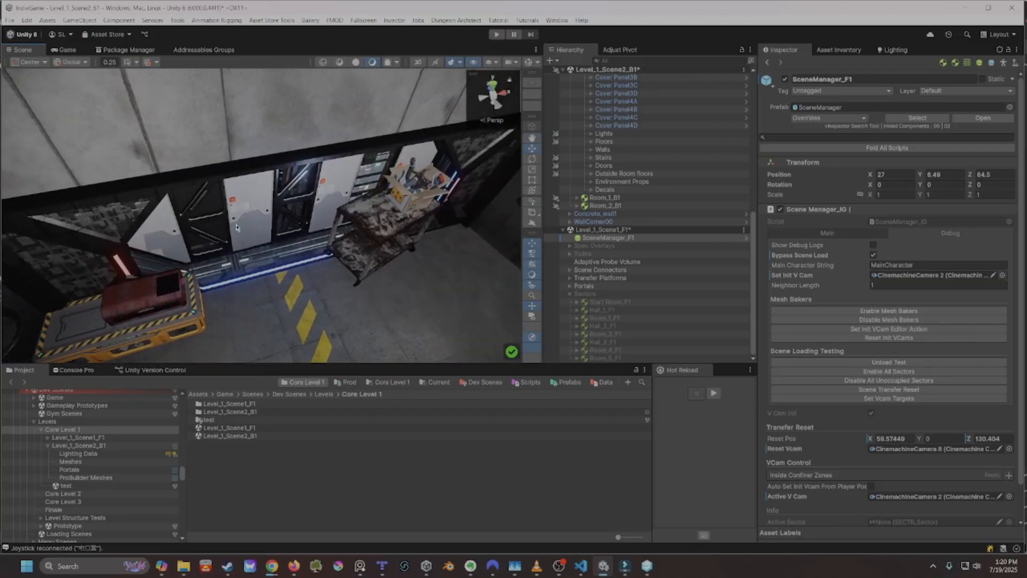
{"action": "right_click_drag", "start_coordinate": [437, 161], "coordinate": [409, 160]}
{"action": "right_click_drag", "start_coordinate": [294, 256], "coordinate": [255, 254]}
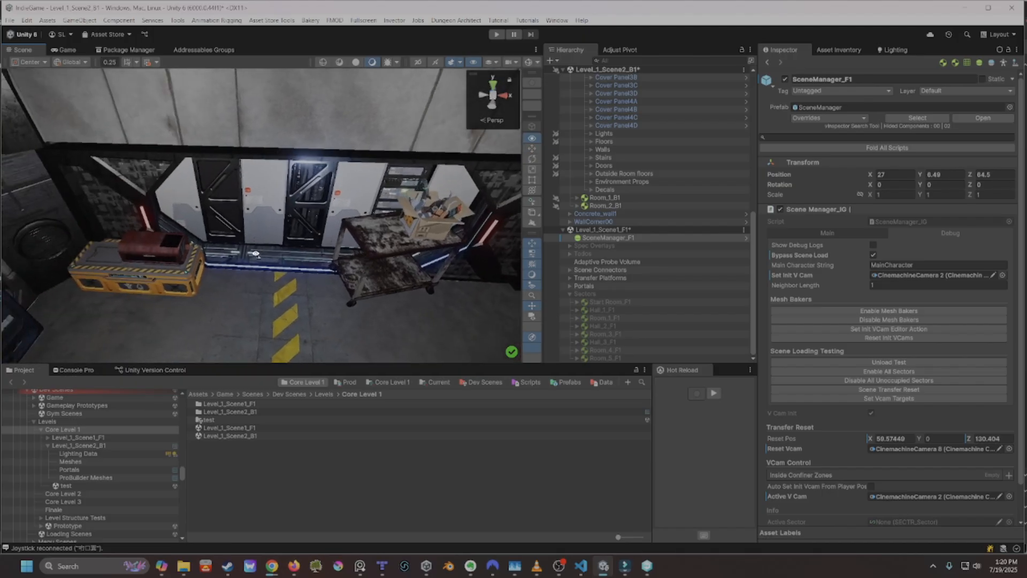
{"action": "right_click_drag", "start_coordinate": [340, 267], "coordinate": [302, 268]}
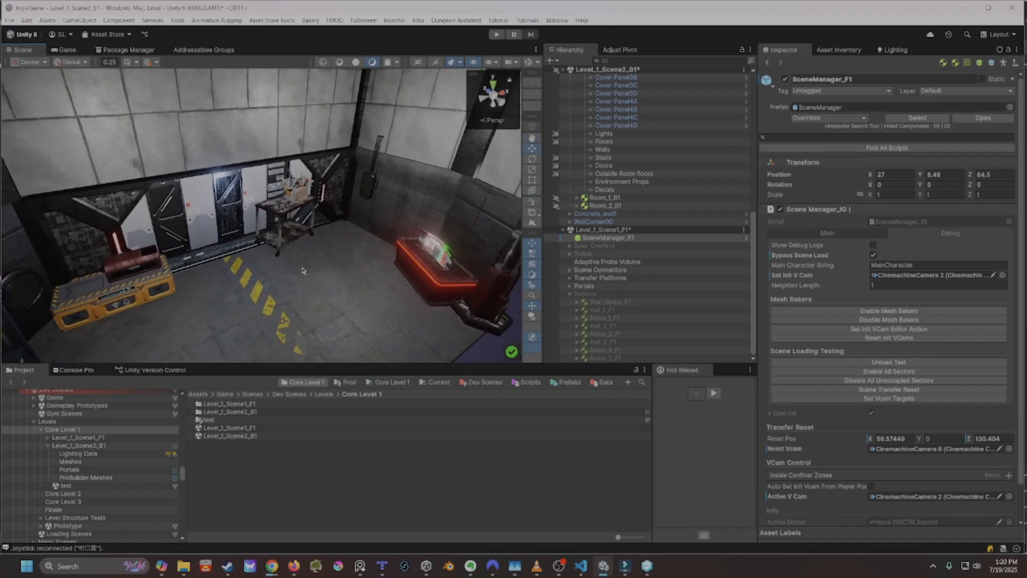
{"action": "right_click_drag", "start_coordinate": [324, 292], "coordinate": [350, 285]}
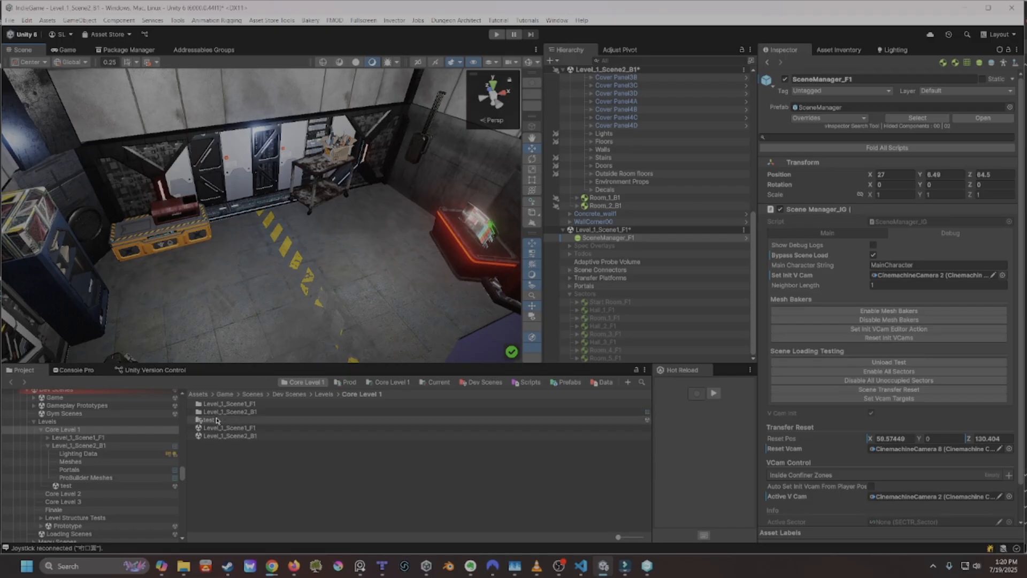
Open the Prefabs asset folder and view the workshop entrance and the glass wall cabinet beside it
{"action": "left_click", "coordinate": [566, 382]}
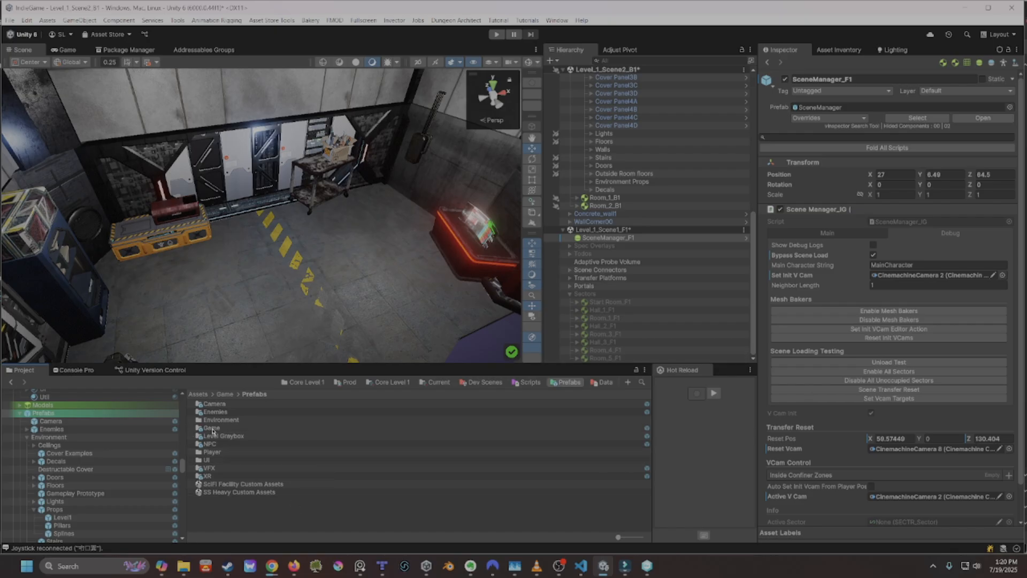
{"action": "right_click_drag", "start_coordinate": [302, 307], "coordinate": [134, 292]}
{"action": "right_click_drag", "start_coordinate": [230, 301], "coordinate": [204, 233]}
{"action": "right_click_drag", "start_coordinate": [214, 289], "coordinate": [308, 311]}
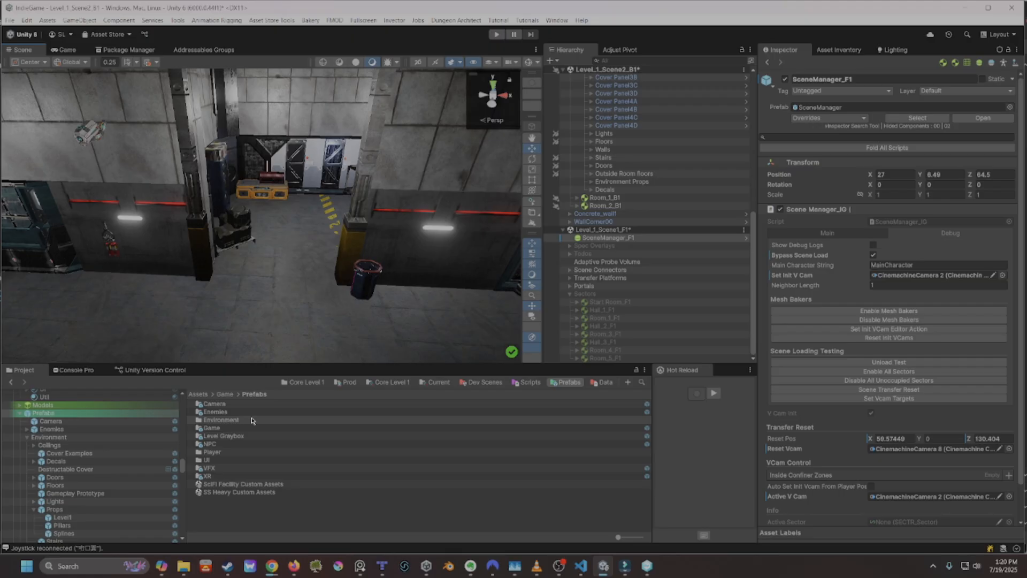
{"action": "right_click_drag", "start_coordinate": [367, 275], "coordinate": [262, 268]}
{"action": "key", "text": "w"}
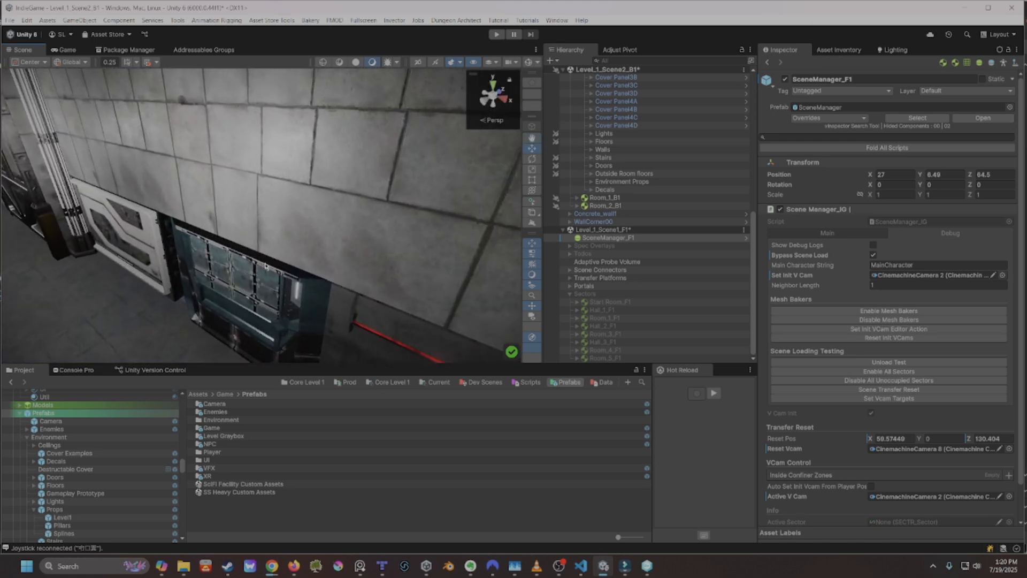
Select the glass wall cabinet beside the workshop entrance and view it together with the surrounding hall
{"action": "left_click", "coordinate": [199, 276]}
{"action": "right_click_drag", "start_coordinate": [179, 296], "coordinate": [327, 255]}
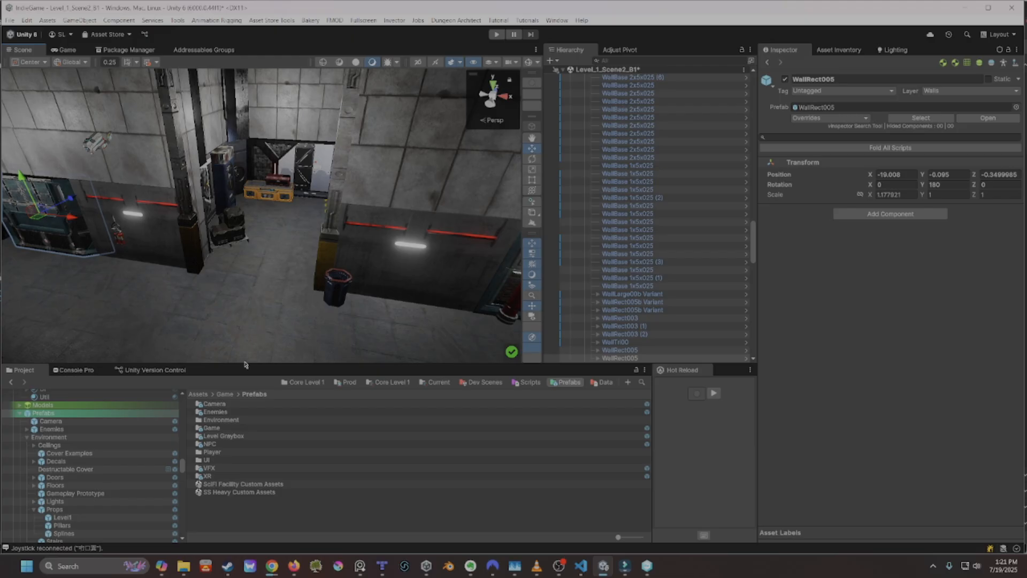
{"action": "scroll", "coordinate": [72, 460], "scroll_direction": "up", "scroll_amount": 10}
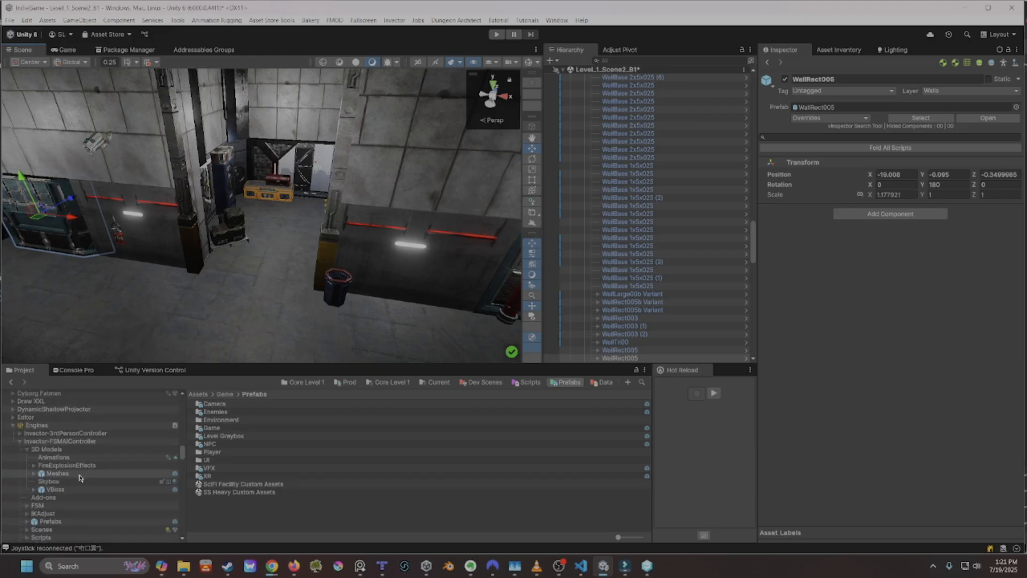
{"action": "right_click_drag", "start_coordinate": [297, 177], "coordinate": [338, 270]}
Check the console log, return to the project files and view the hall and unfinished room near the glass cabinet from above
{"action": "left_click", "coordinate": [75, 370]}
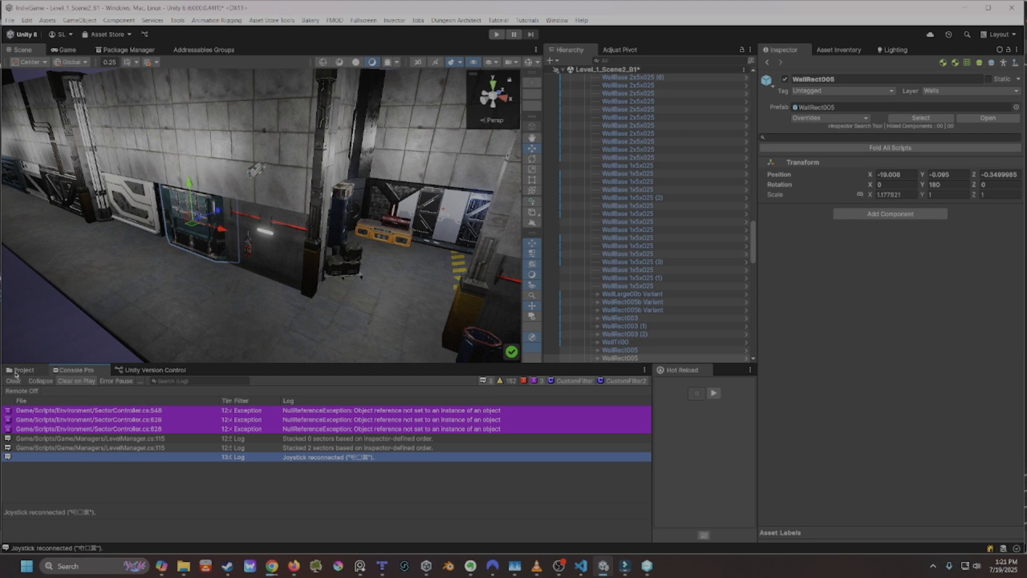
{"action": "left_click", "coordinate": [22, 370]}
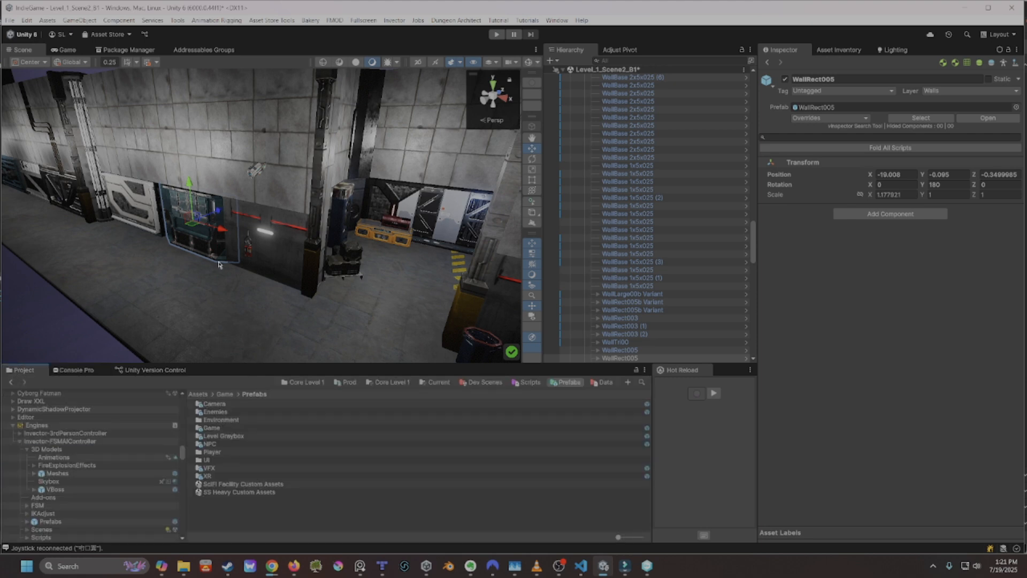
{"action": "right_click_drag", "start_coordinate": [159, 258], "coordinate": [217, 325]}
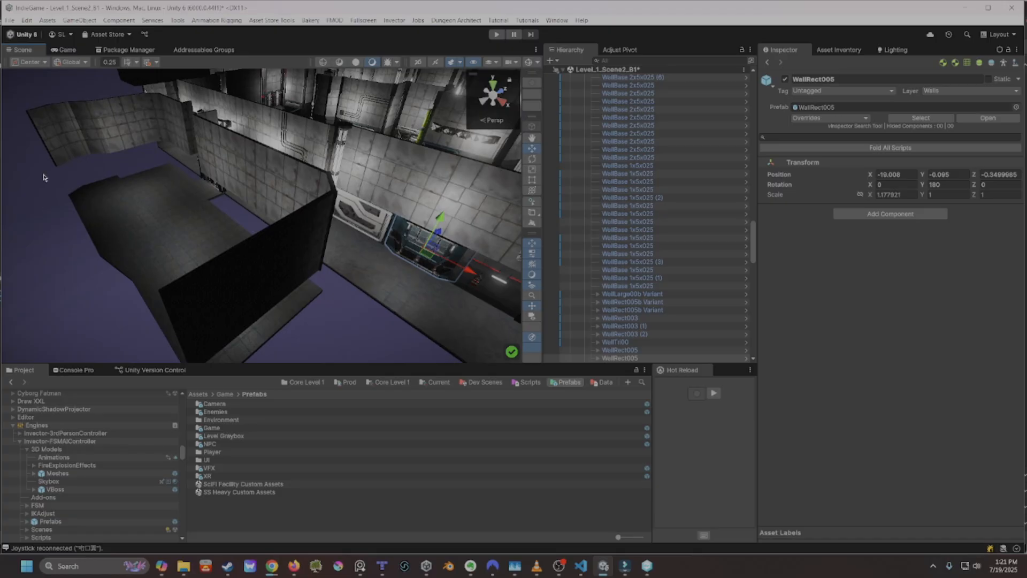
{"action": "right_click_drag", "start_coordinate": [297, 322], "coordinate": [431, 335]}
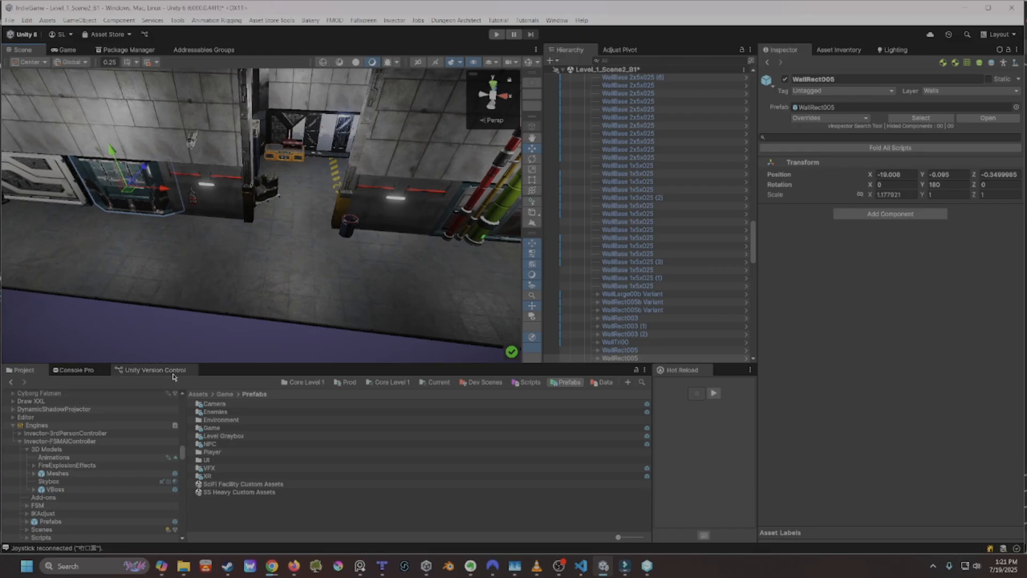
View the project's changeset history, switch to the version control desktop client and examine the "added new assets - end of week" changeset's file differences
{"action": "left_click", "coordinate": [155, 370]}
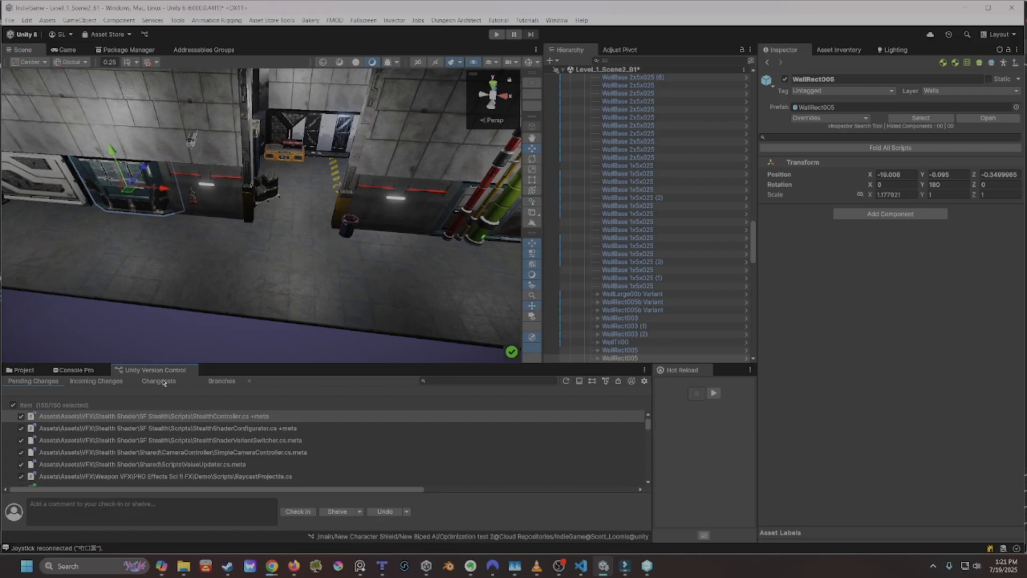
{"action": "left_click", "coordinate": [159, 381]}
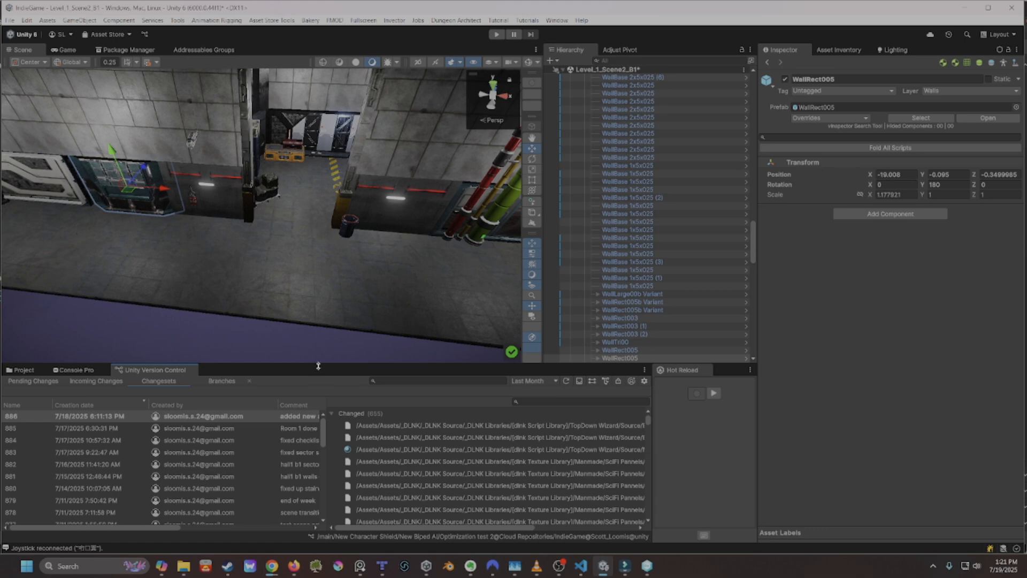
{"action": "left_click", "coordinate": [647, 566]}
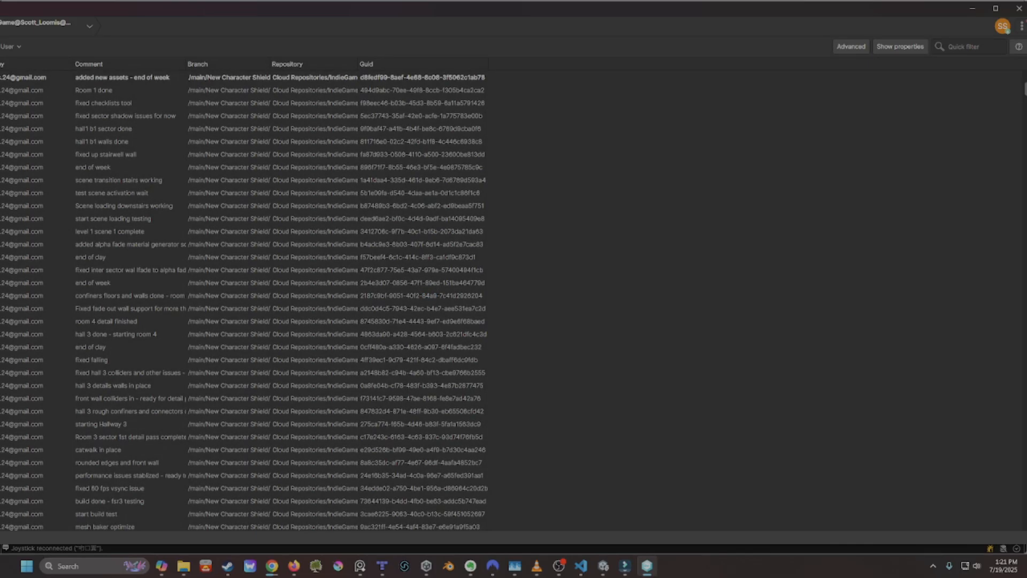
{"action": "double_click", "coordinate": [122, 78]}
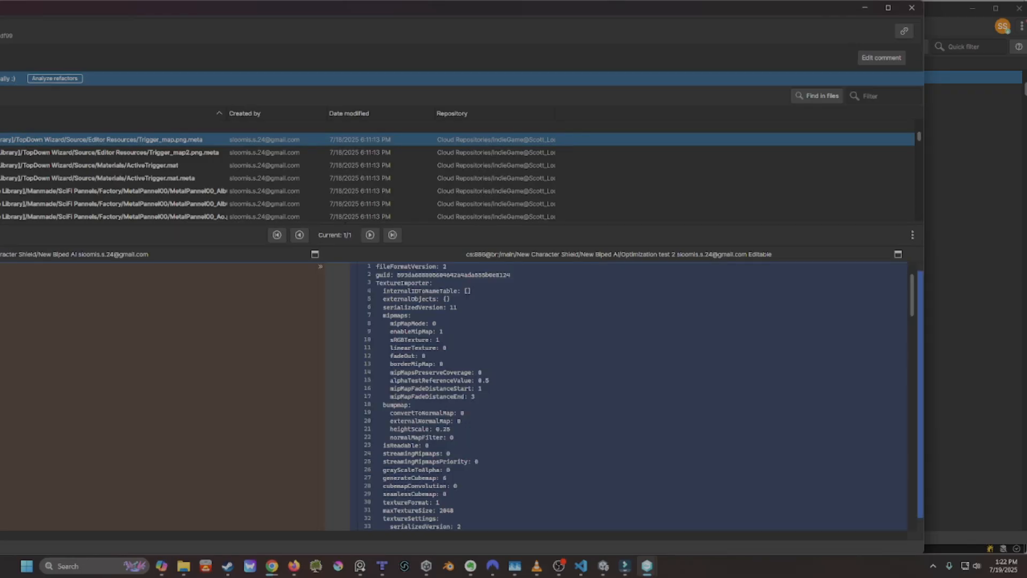
{"action": "right_click", "coordinate": [2, 153]}
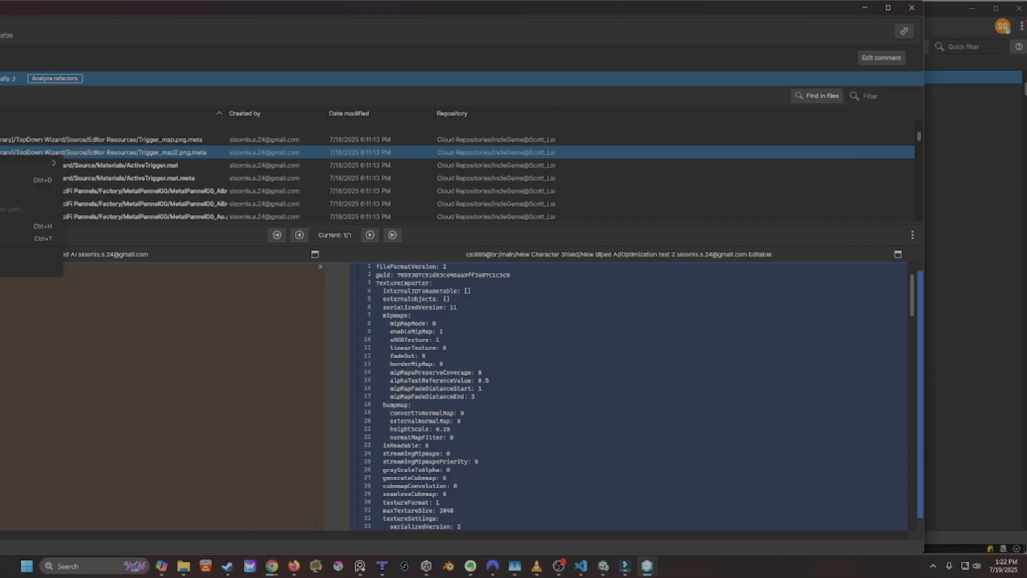
{"action": "left_click", "coordinate": [758, 125]}
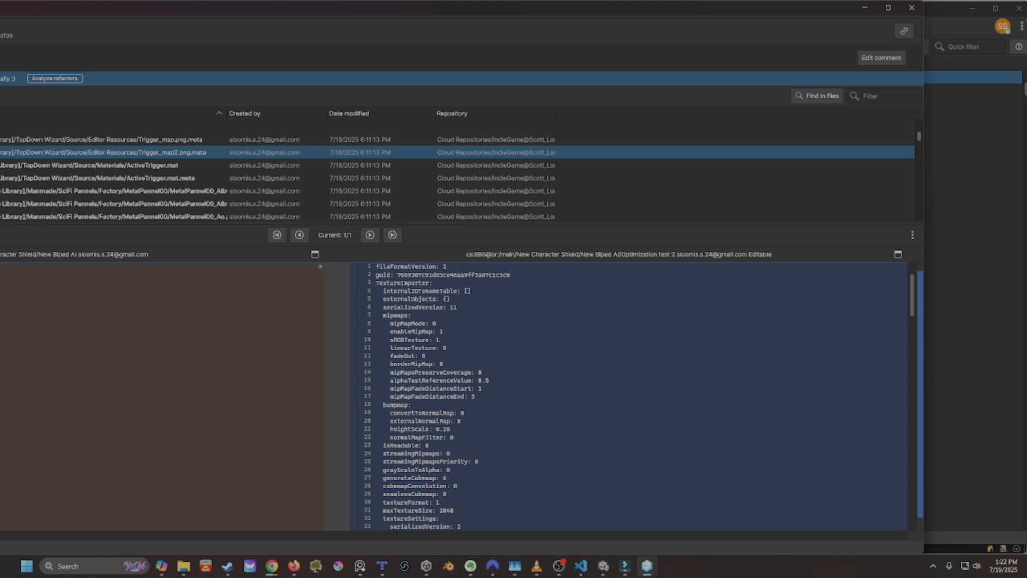
Switch back to Unity and review the changed files of changeset 886, including the revision options for a single file
{"action": "left_click", "coordinate": [602, 566]}
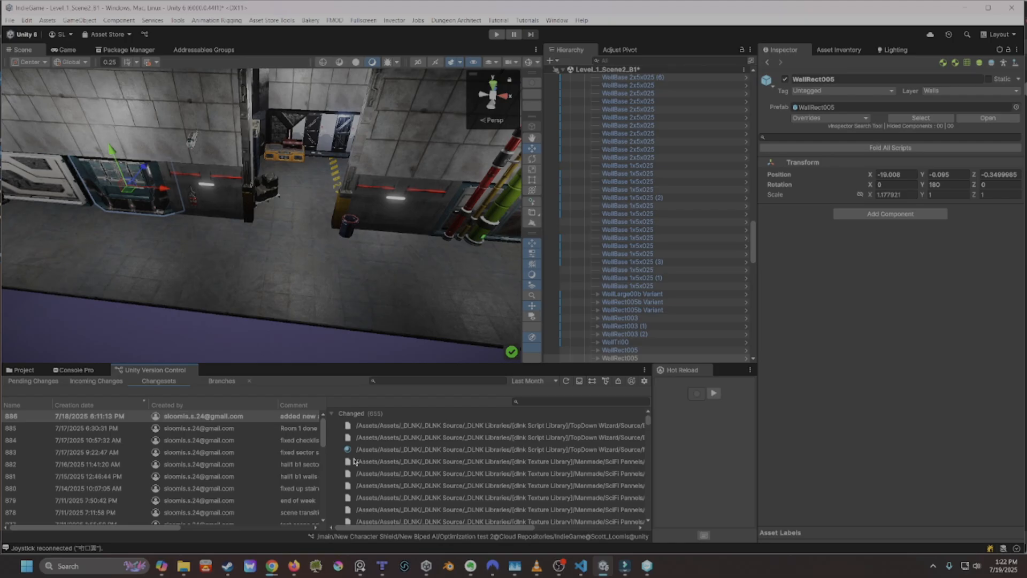
{"action": "right_click", "coordinate": [389, 441]}
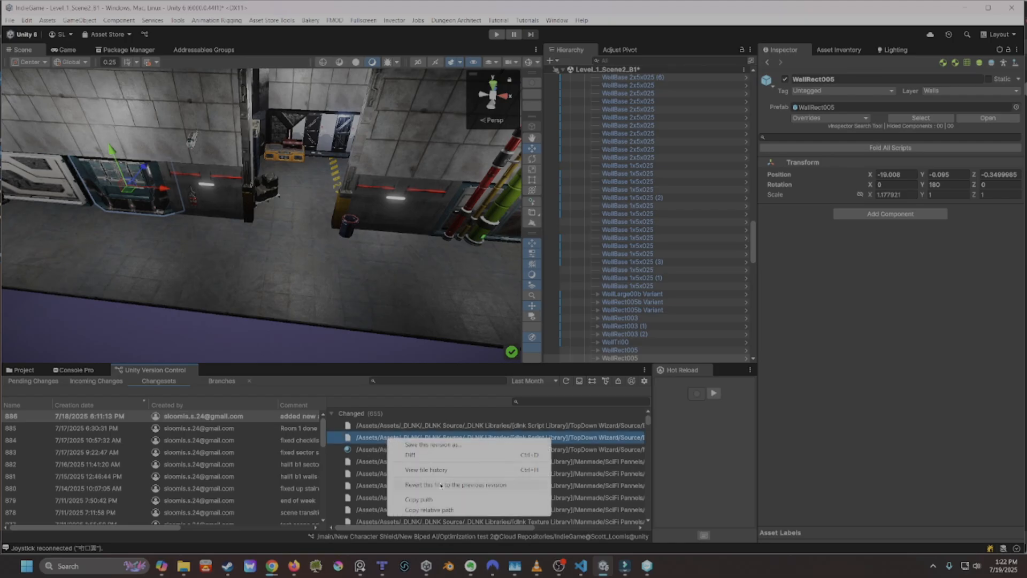
{"action": "left_click", "coordinate": [323, 393]}
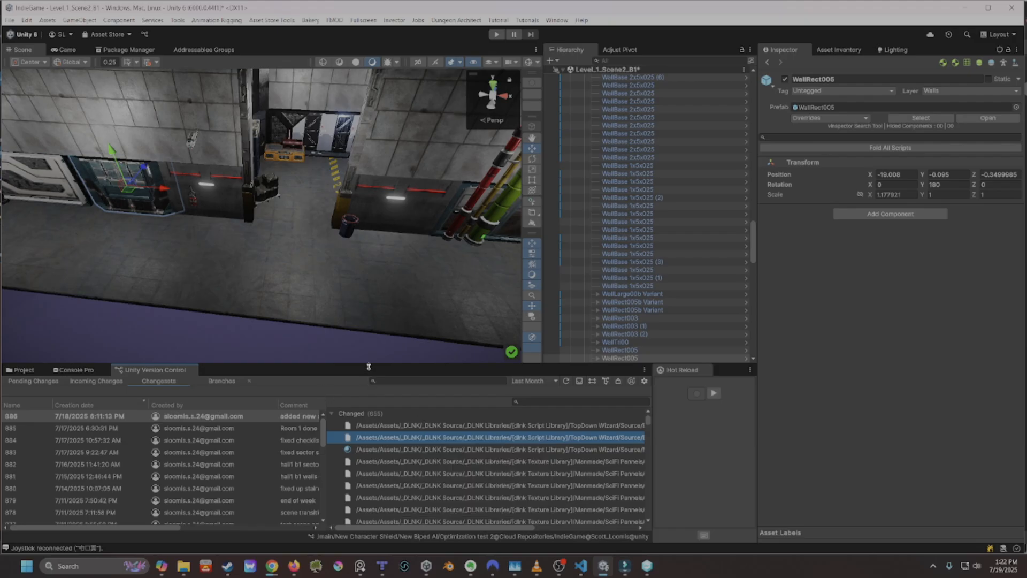
{"action": "scroll", "coordinate": [367, 458], "scroll_direction": "down", "scroll_amount": 3}
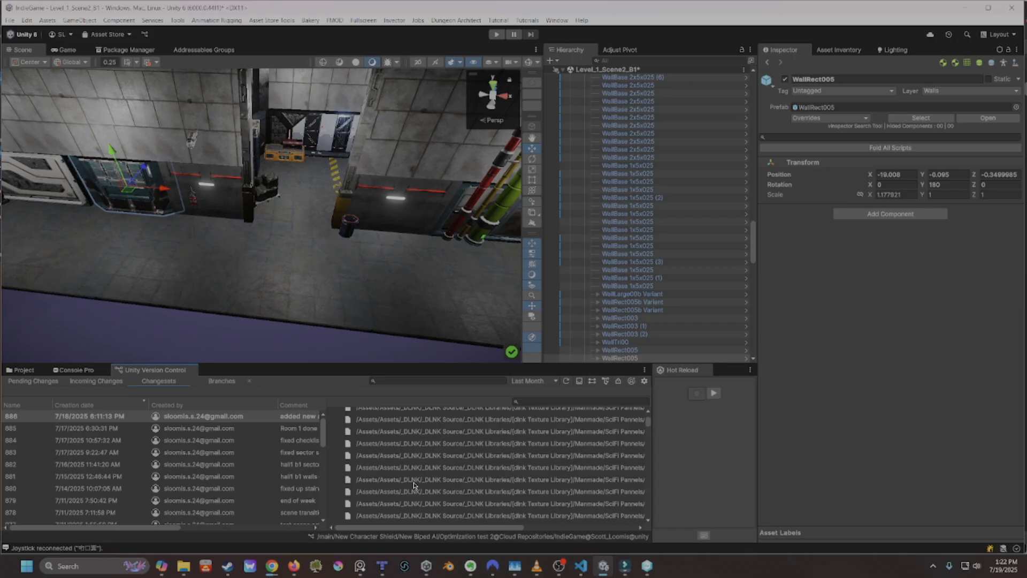
{"action": "scroll", "coordinate": [415, 485], "scroll_direction": "down", "scroll_amount": 3}
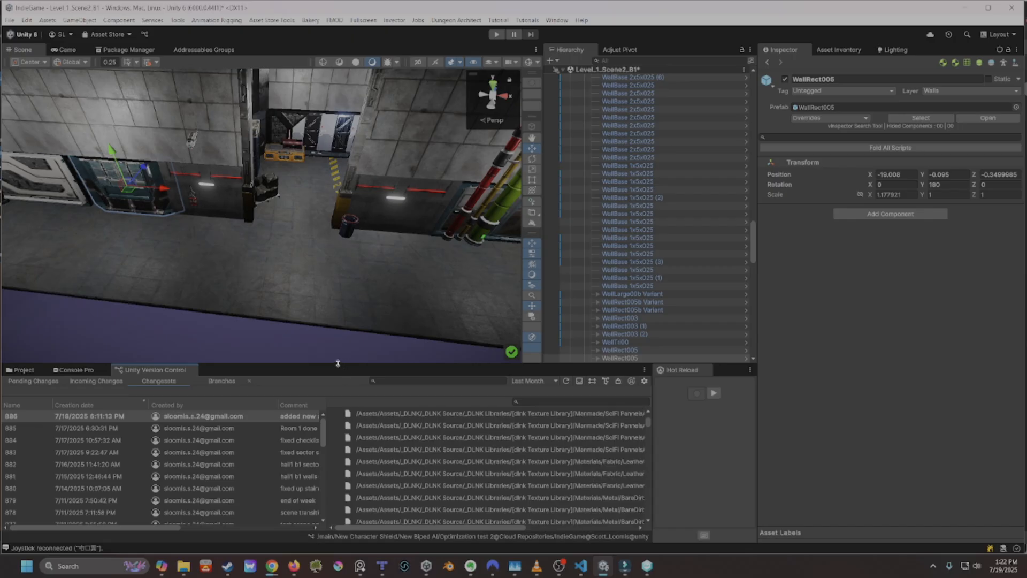
Examine the narrow corridor, the red and green pipes and the dark unfinished outer room from several angles
{"action": "left_click_drag", "start_coordinate": [313, 216], "coordinate": [291, 285], "text": "alt"}
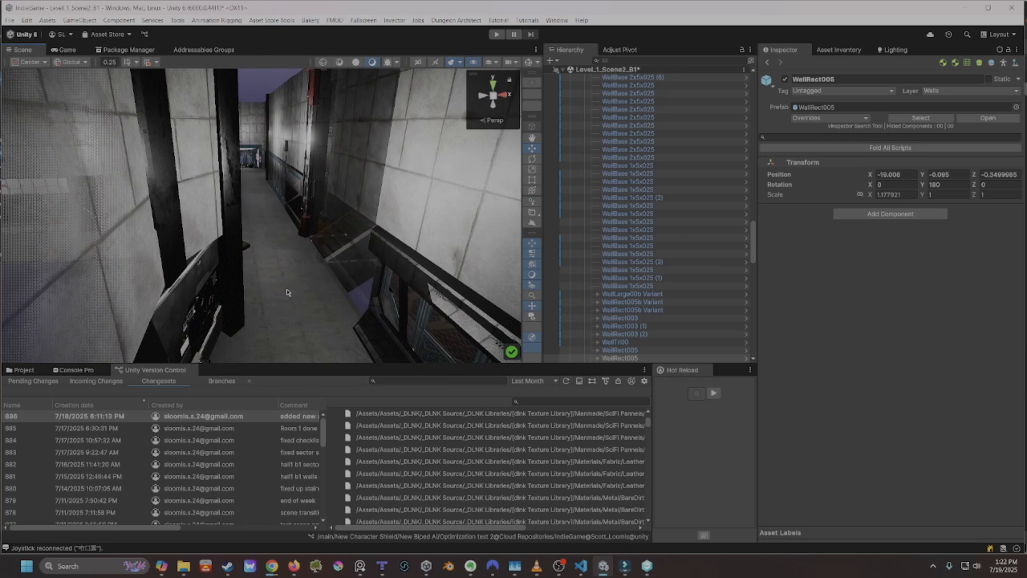
{"action": "left_click_drag", "start_coordinate": [398, 188], "coordinate": [163, 176], "text": "alt"}
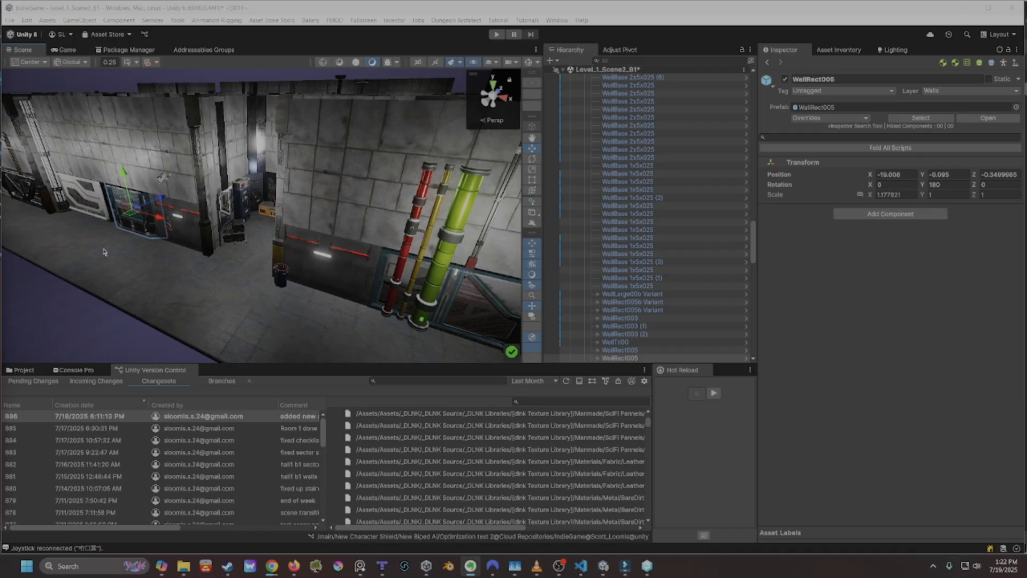
{"action": "left_click_drag", "start_coordinate": [227, 284], "coordinate": [131, 313], "text": "alt"}
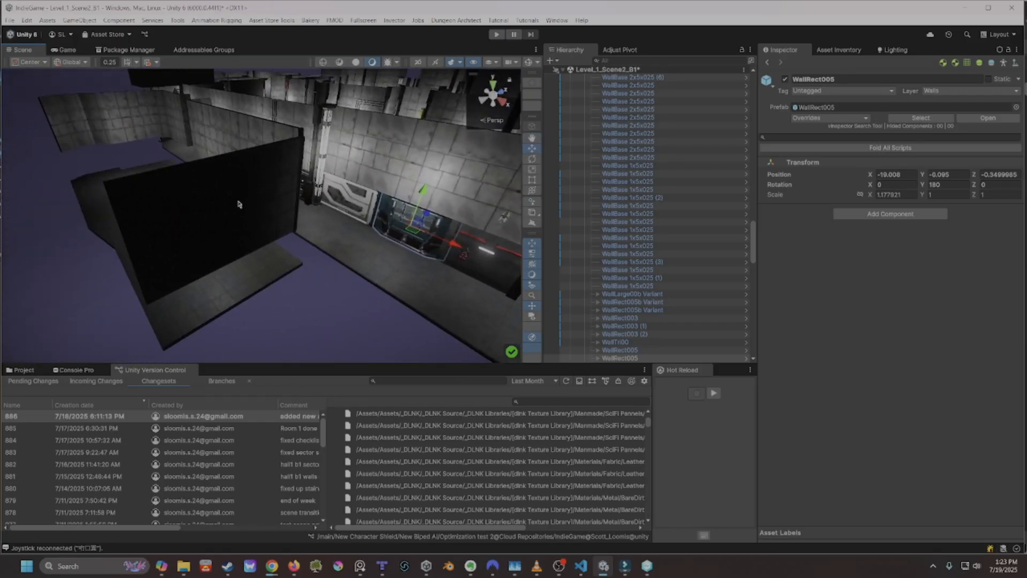
{"action": "left_click_drag", "start_coordinate": [134, 234], "coordinate": [284, 209], "text": "alt"}
Make the Sectors group of Level_1_Scene1_F1 visible and view both floors of the level together from outside
{"action": "scroll", "coordinate": [589, 279], "scroll_direction": "down", "scroll_amount": 5}
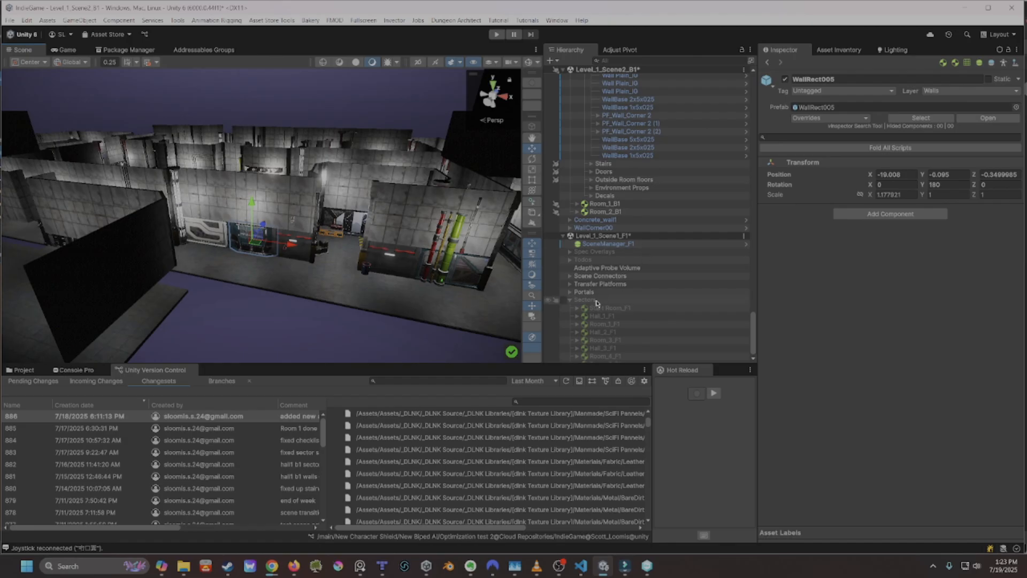
{"action": "left_click", "coordinate": [565, 301]}
{"action": "right_click_drag", "start_coordinate": [312, 279], "coordinate": [417, 228]}
{"action": "right_click_drag", "start_coordinate": [400, 220], "coordinate": [94, 162]}
{"action": "mouse_move", "coordinate": [320, 165]}
{"action": "right_mouse_down"}
{"action": "mouse_move", "coordinate": [216, 165]}
{"action": "mouse_move", "coordinate": [326, 162]}
{"action": "right_mouse_up"}
{"action": "right_click_drag", "start_coordinate": [328, 248], "coordinate": [428, 268]}
{"action": "right_click_drag", "start_coordinate": [322, 241], "coordinate": [171, 173]}
{"action": "right_click_drag", "start_coordinate": [137, 290], "coordinate": [203, 227]}
{"action": "key", "text": "s"}
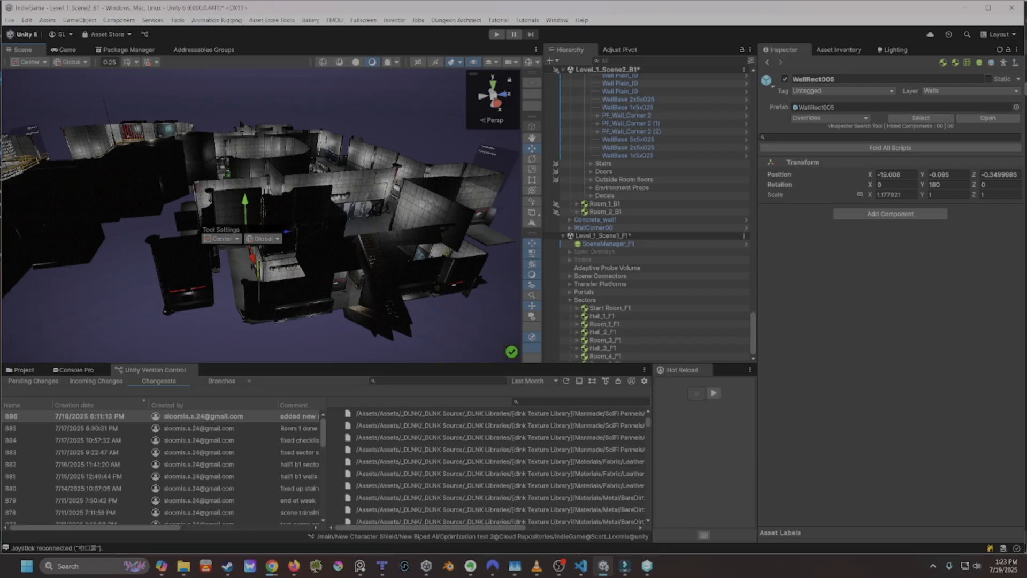
Fly around the level's outer walls and approach the room with the long lit glass display window
{"action": "right_click_drag", "start_coordinate": [194, 264], "coordinate": [167, 275]}
{"action": "key", "text": "a"}
{"action": "key", "text": "a"}
{"action": "key", "text": "w"}
{"action": "key", "text": "a"}
{"action": "key", "text": "w"}
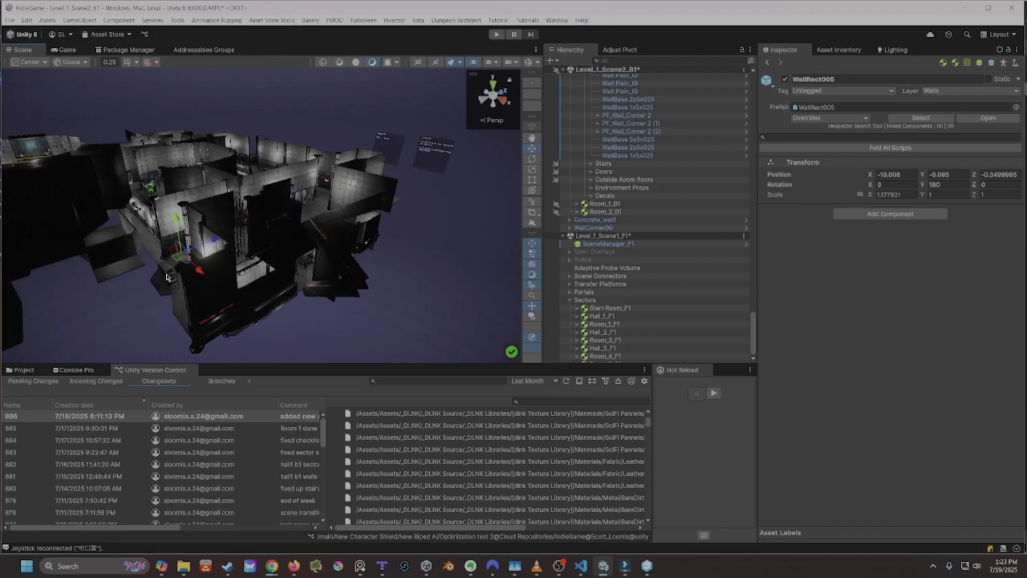
{"action": "right_click_drag", "start_coordinate": [171, 280], "coordinate": [344, 302]}
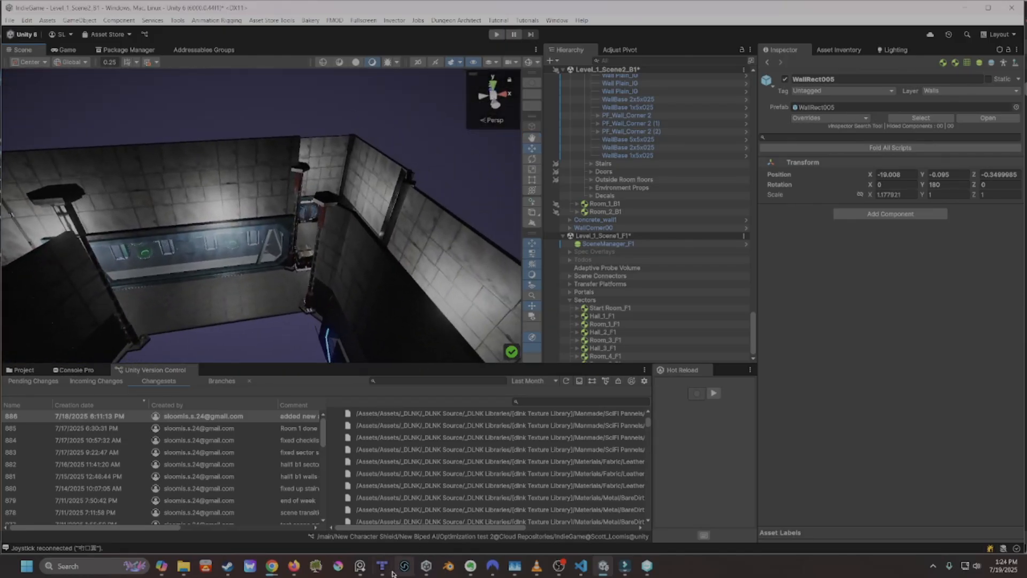
Switch to the Tiled map editor and examine the Floor 2 layout's large room, green tank markers and connecting corridors
{"action": "left_click", "coordinate": [383, 567]}
{"action": "middle_click_drag", "start_coordinate": [293, 242], "coordinate": [542, 390]}
{"action": "middle_click_drag", "start_coordinate": [310, 294], "coordinate": [546, 351]}
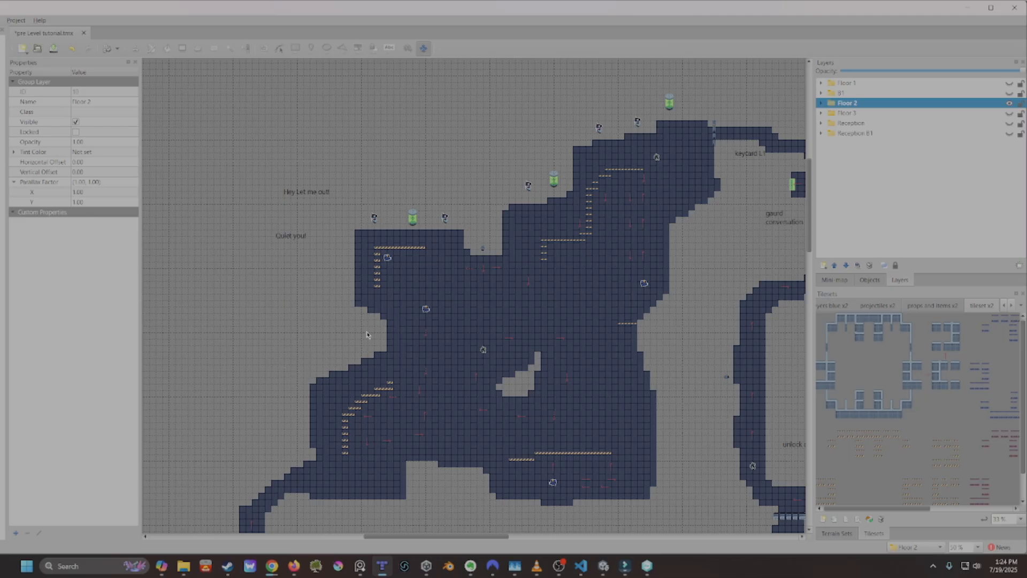
{"action": "middle_click_drag", "start_coordinate": [517, 228], "coordinate": [380, 318]}
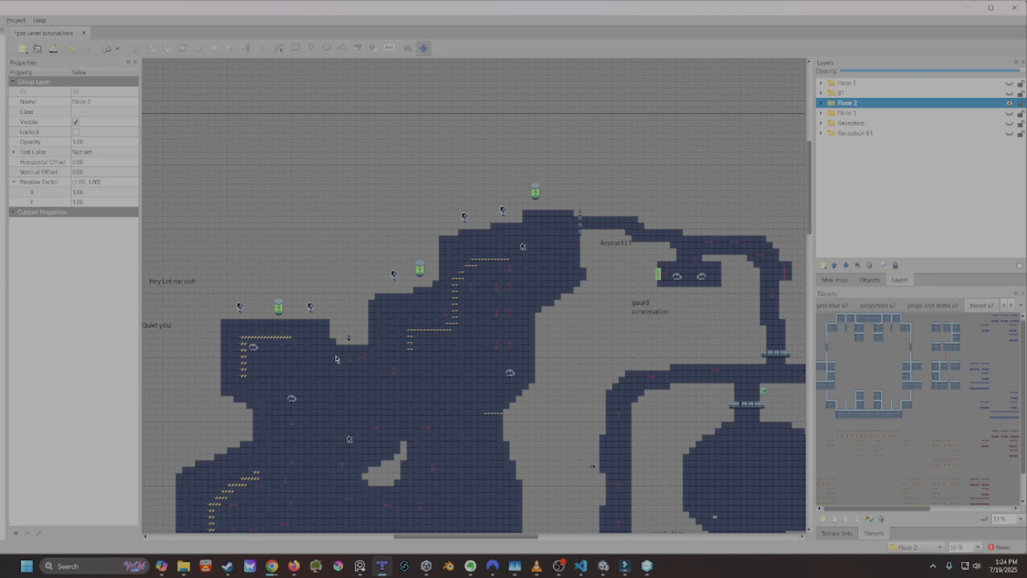
{"action": "middle_click_drag", "start_coordinate": [316, 421], "coordinate": [270, 222]}
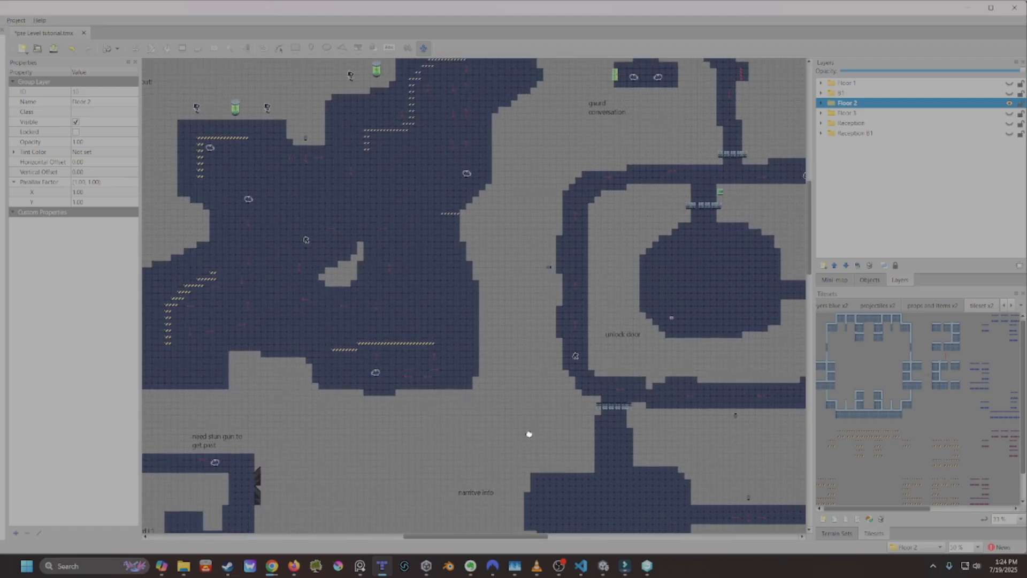
{"action": "middle_click_drag", "start_coordinate": [529, 434], "coordinate": [318, 349]}
{"action": "middle_click_drag", "start_coordinate": [459, 191], "coordinate": [503, 437]}
{"action": "middle_click_drag", "start_coordinate": [252, 216], "coordinate": [378, 299]}
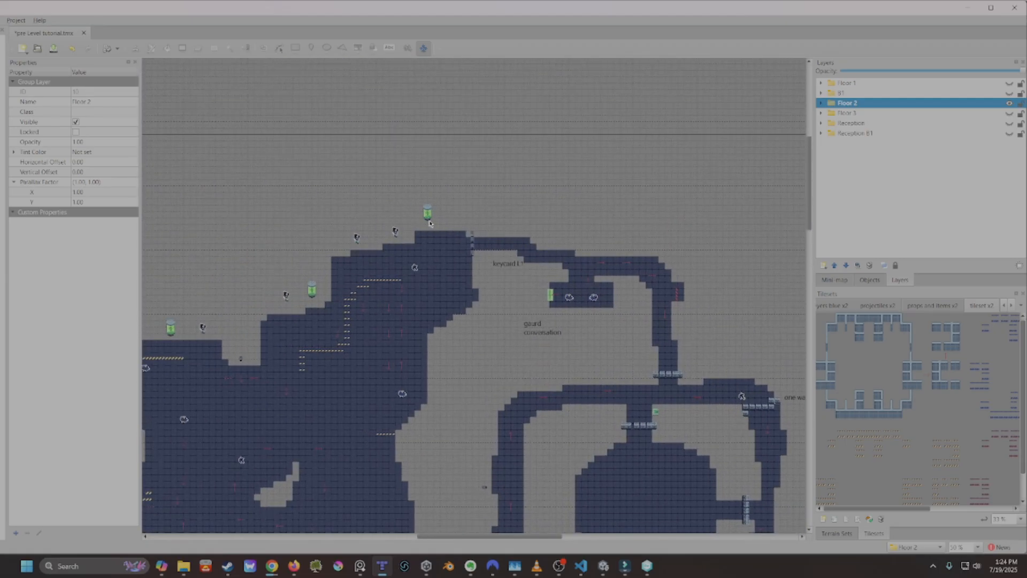
{"action": "middle_click_drag", "start_coordinate": [369, 232], "coordinate": [450, 276]}
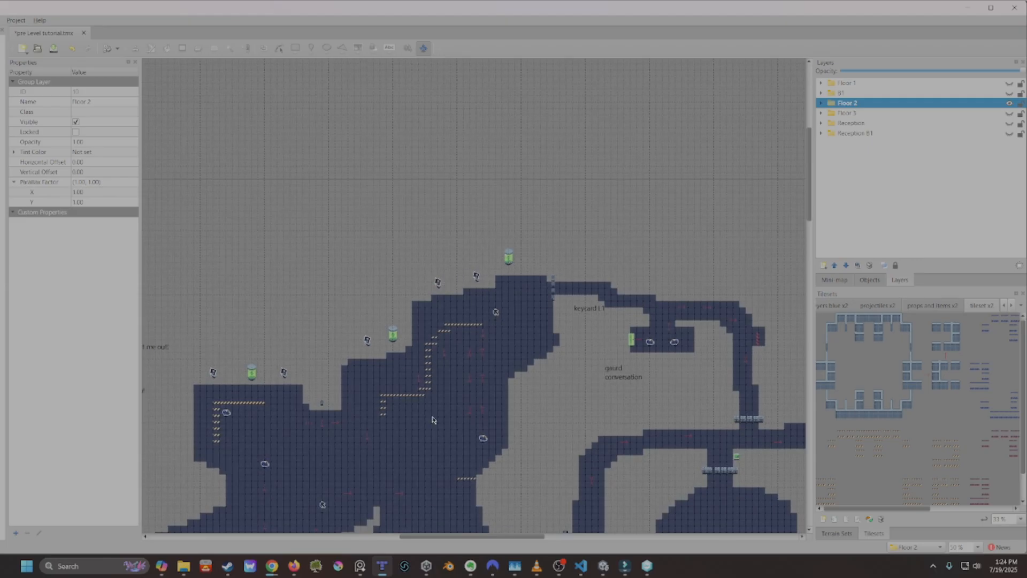
Switch back to Unity and inspect the glass display window with the green tanks up close
{"action": "mouse_move", "coordinate": [610, 568]}
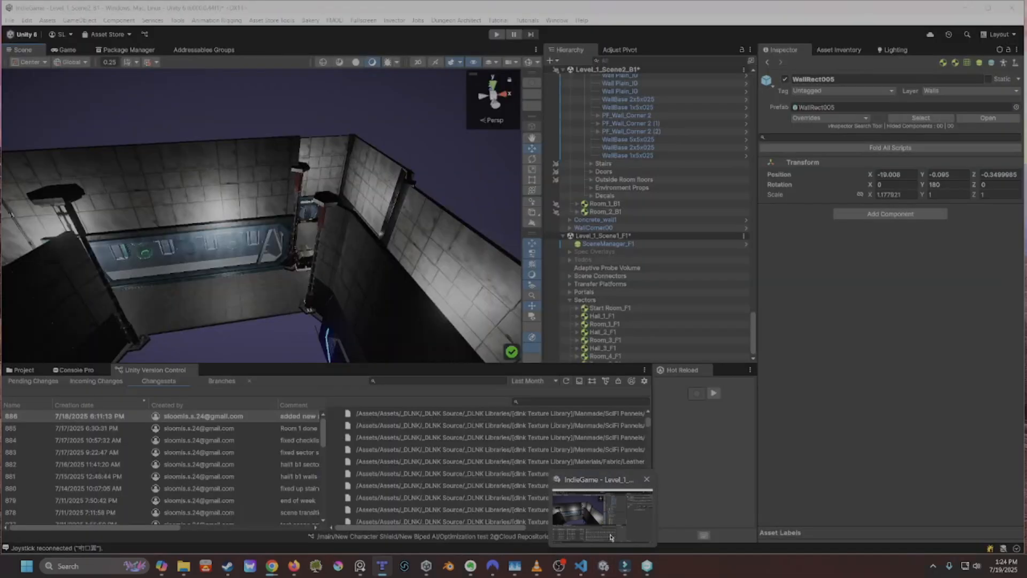
{"action": "left_click", "coordinate": [611, 538]}
{"action": "right_click_drag", "start_coordinate": [283, 312], "coordinate": [211, 217]}
{"action": "key", "text": "w"}
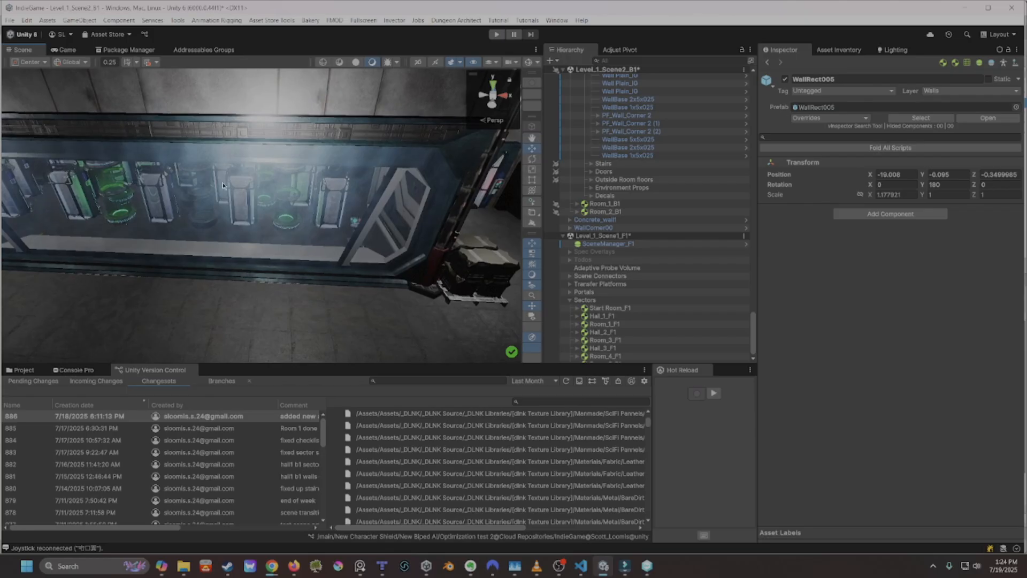
{"action": "right_click_drag", "start_coordinate": [299, 249], "coordinate": [146, 179]}
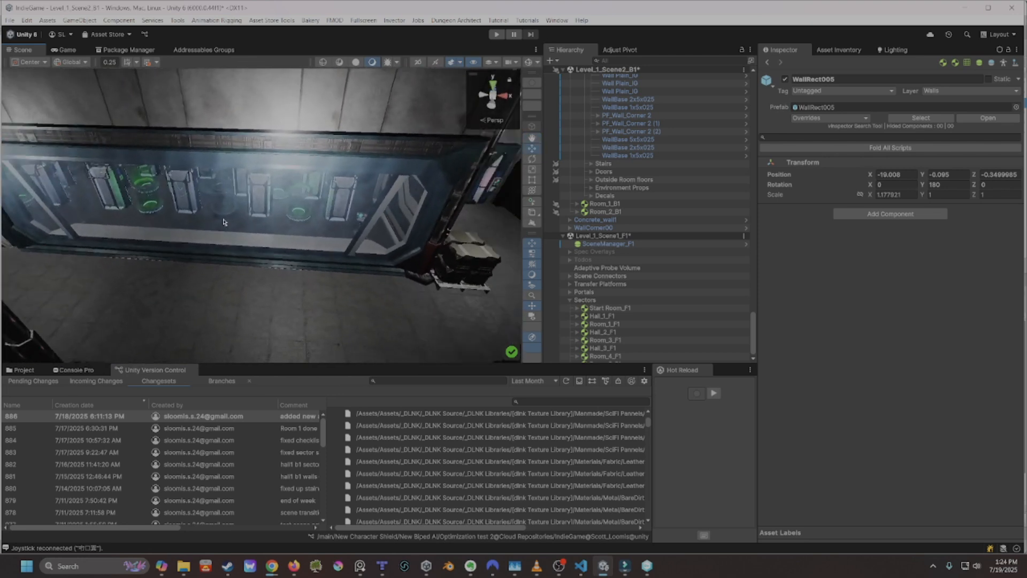
{"action": "right_click_drag", "start_coordinate": [244, 235], "coordinate": [347, 178]}
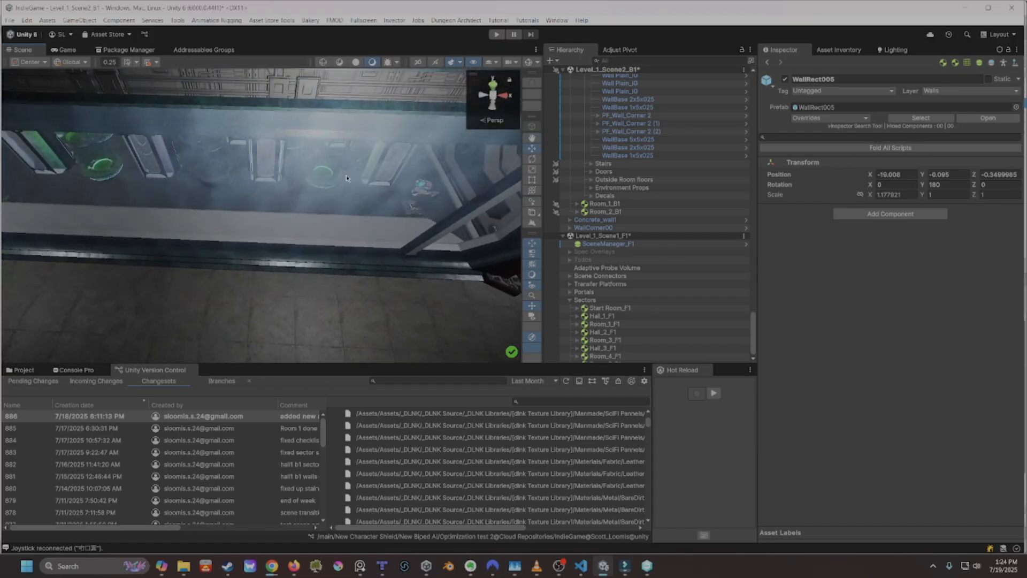
Examine the rest of the display window, the neighbouring empty floor area, its concrete walls and the heavy door
{"action": "right_click_drag", "start_coordinate": [284, 236], "coordinate": [328, 239]}
{"action": "right_click_drag", "start_coordinate": [348, 274], "coordinate": [305, 276]}
{"action": "key", "text": "d"}
{"action": "right_click_drag", "start_coordinate": [367, 312], "coordinate": [368, 309]}
{"action": "right_click_drag", "start_coordinate": [313, 326], "coordinate": [311, 185]}
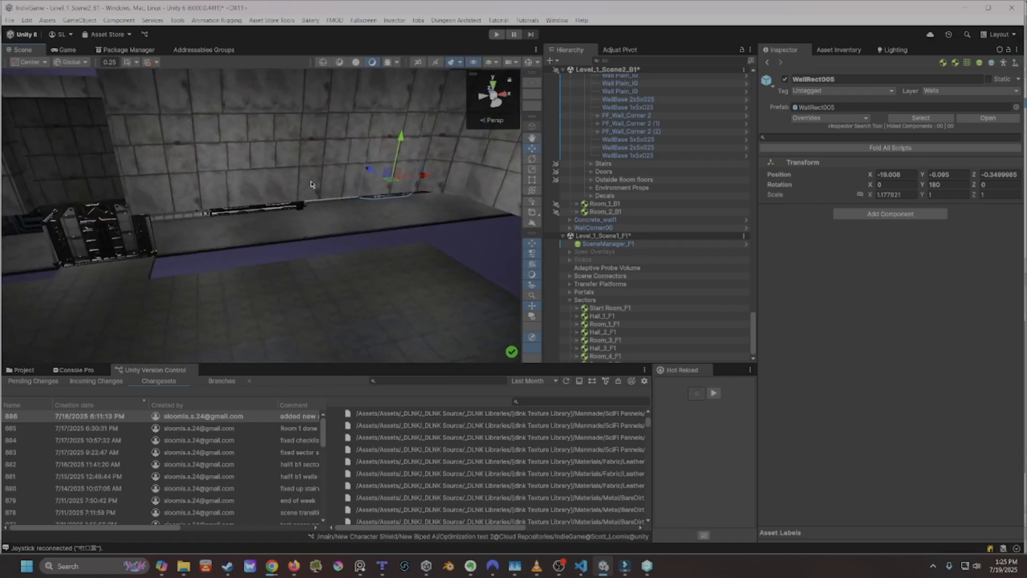
Pull back to an overview of the level and examine the large catwalk room's railings, staircase and machinery
{"action": "right_click_drag", "start_coordinate": [296, 207], "coordinate": [329, 275]}
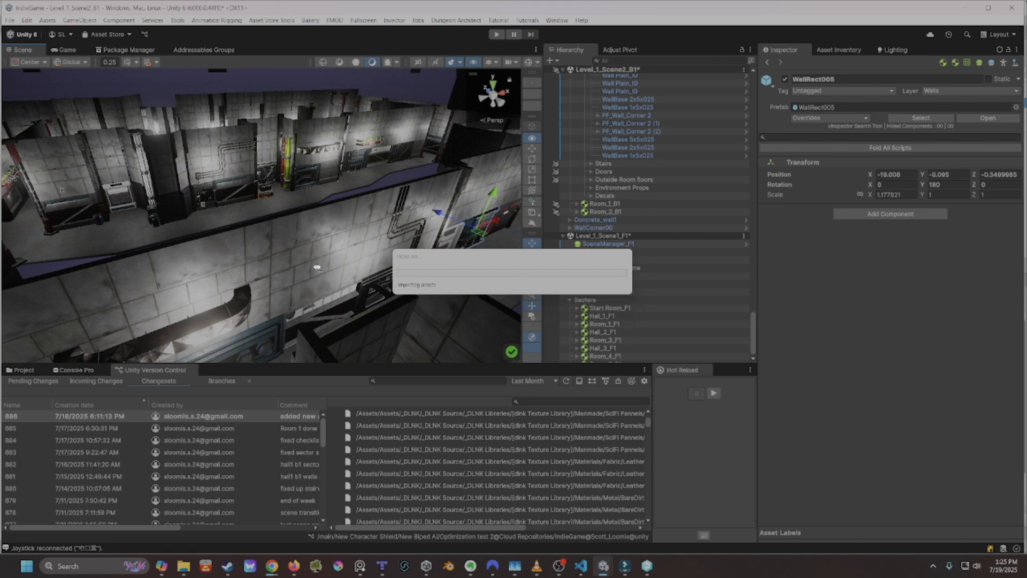
{"action": "scroll", "coordinate": [317, 267], "scroll_direction": "down", "scroll_amount": 10}
{"action": "right_click", "coordinate": [323, 266]}
{"action": "left_click", "coordinate": [236, 286]}
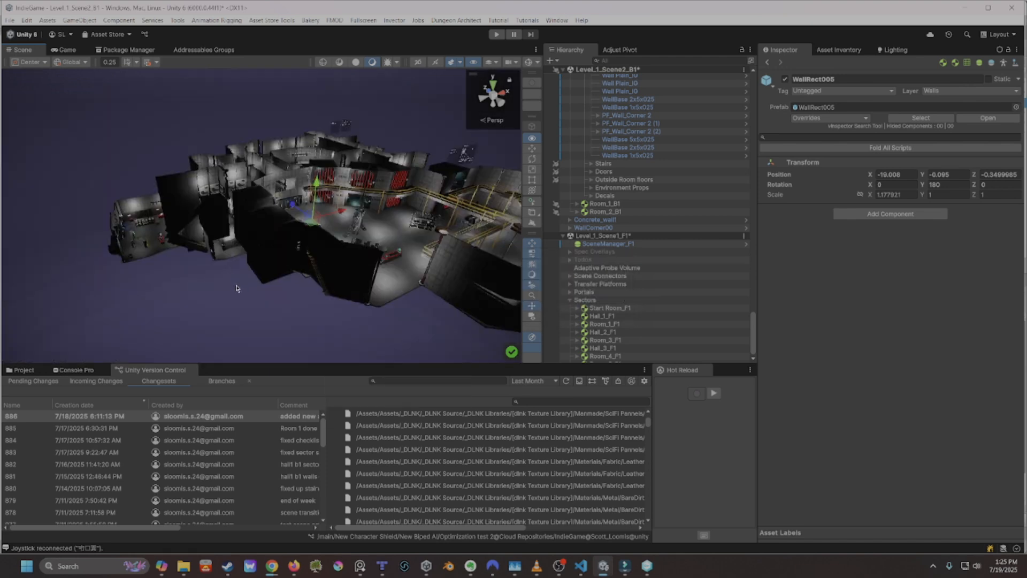
{"action": "left_click_drag", "start_coordinate": [274, 280], "coordinate": [297, 296], "text": "alt"}
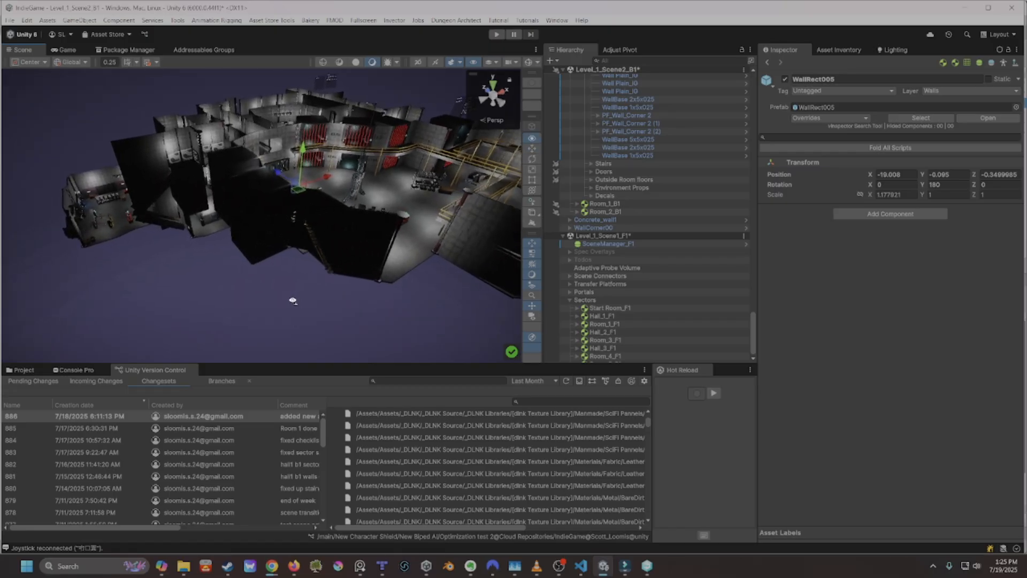
{"action": "key", "text": "w"}
{"action": "mouse_move", "coordinate": [293, 301]}
{"action": "right_mouse_down"}
{"action": "mouse_move", "coordinate": [304, 285]}
{"action": "mouse_move", "coordinate": [377, 269]}
{"action": "mouse_move", "coordinate": [241, 294]}
{"action": "mouse_move", "coordinate": [284, 295]}
{"action": "right_mouse_up"}
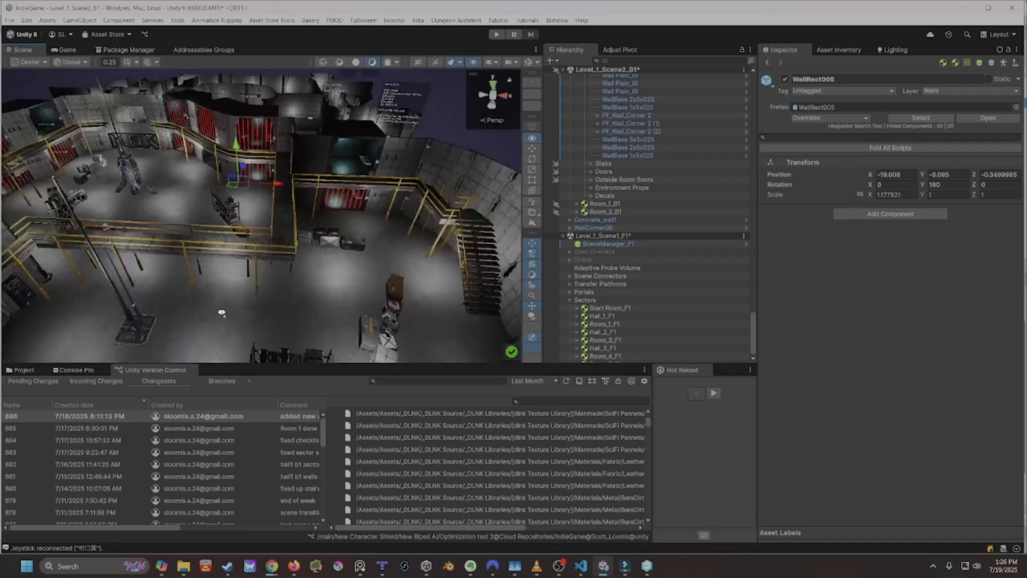
{"action": "left_click_drag", "start_coordinate": [246, 321], "coordinate": [285, 265], "text": "alt"}
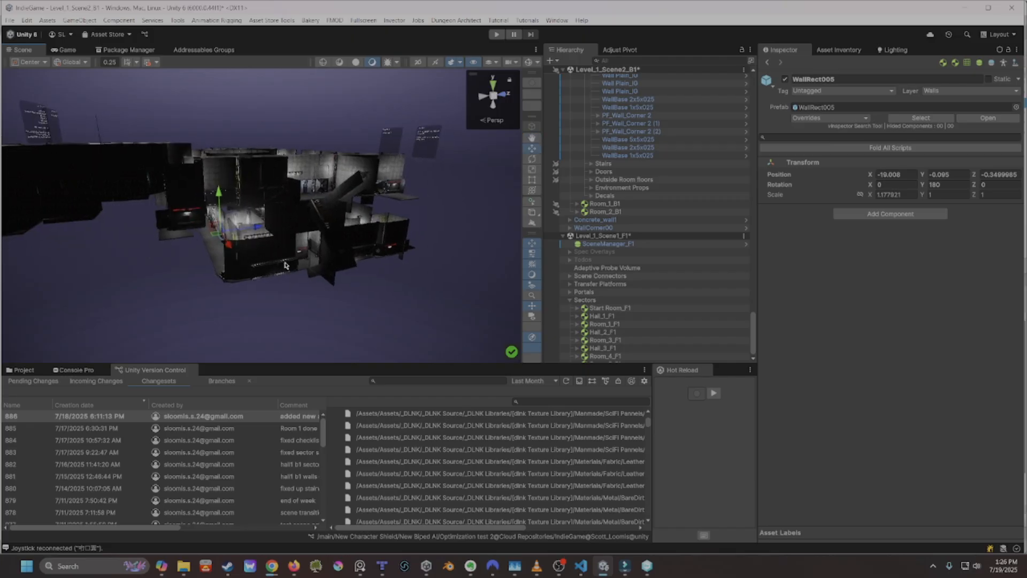